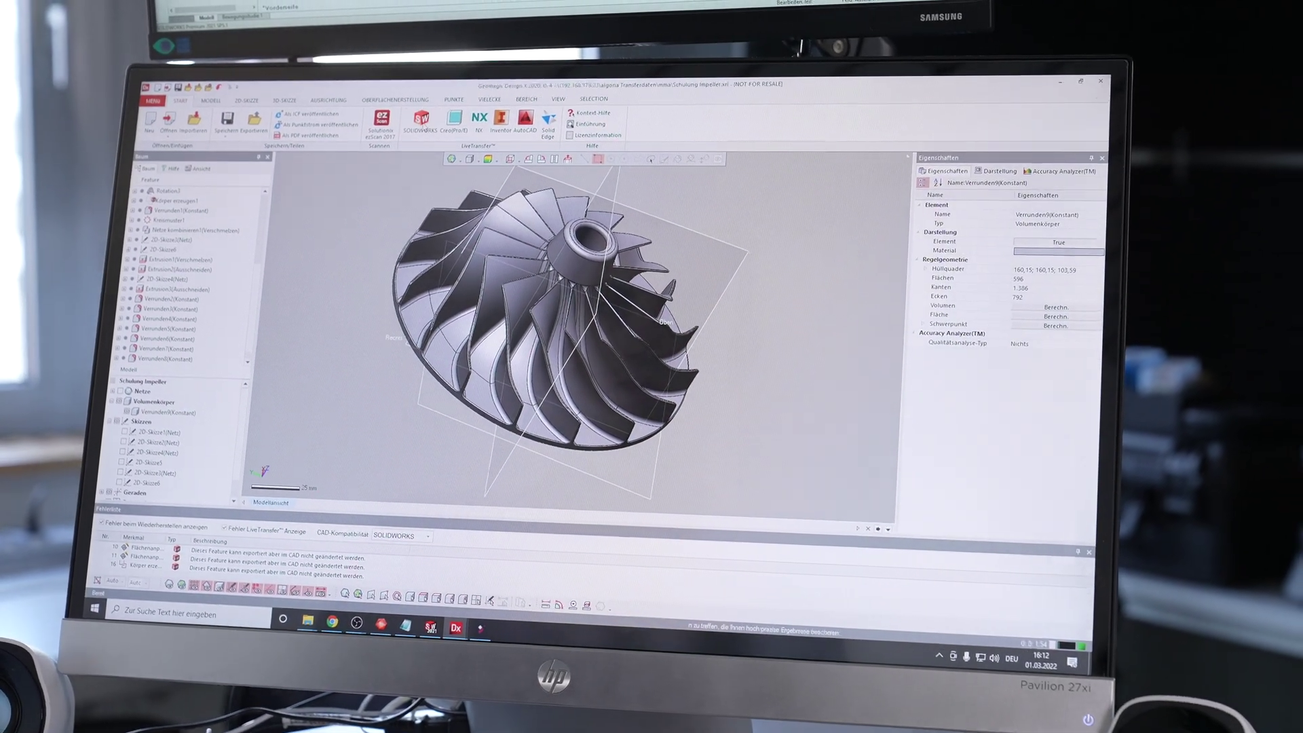
Turn off the Accuracy Analyzer deviation colours and orbit the impeller to a face-on view.
left_click(421, 117)
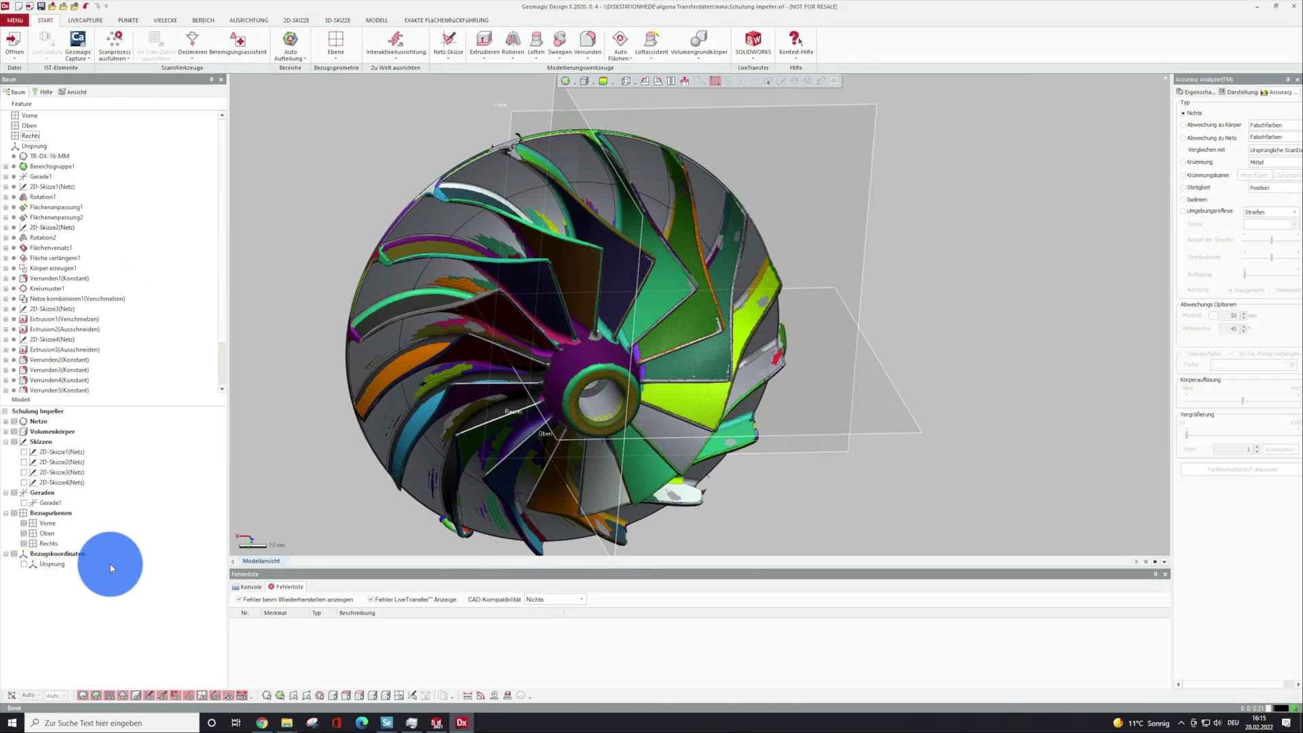
left_click(83, 695)
right_click_drag(460, 511, 683, 247)
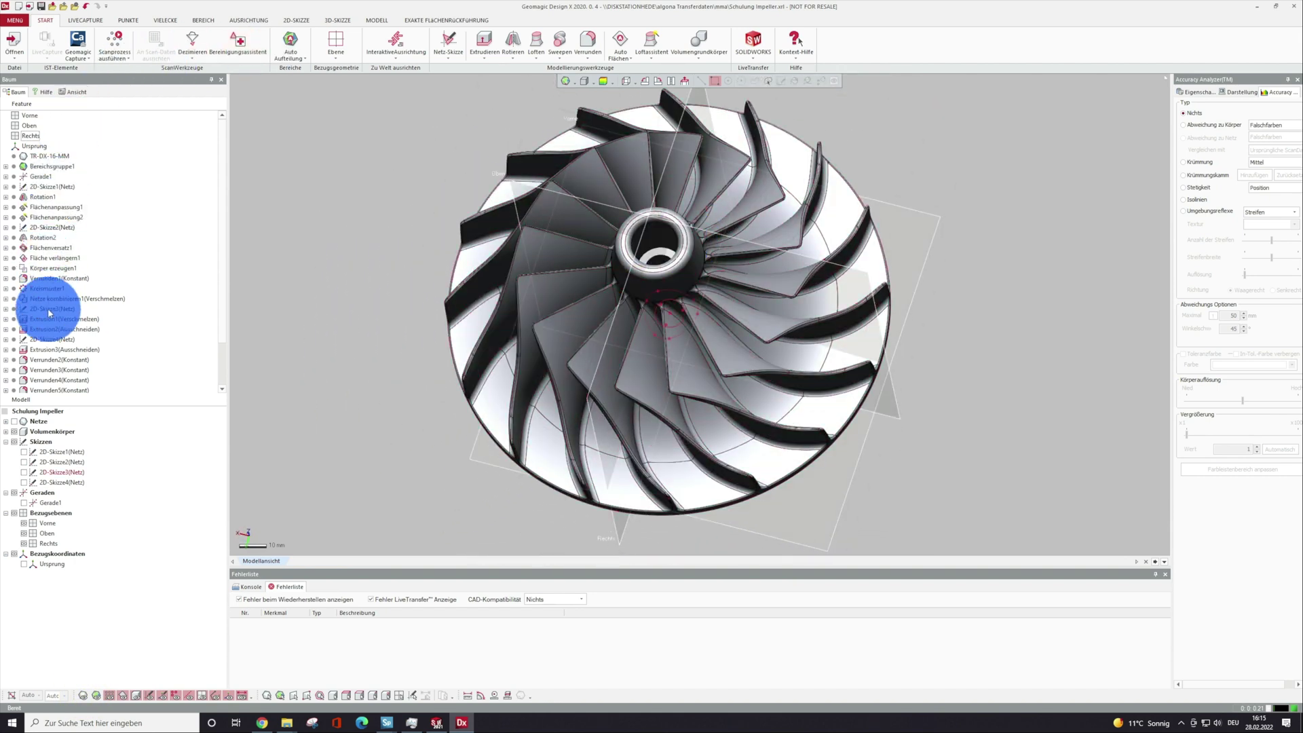
Clear the selected fillet features and run the LiveTransfer to SOLIDWORKS.
left_click_drag(58, 390, 56, 366)
scroll(58, 203, "up", 2)
left_click(474, 135)
left_click(753, 46)
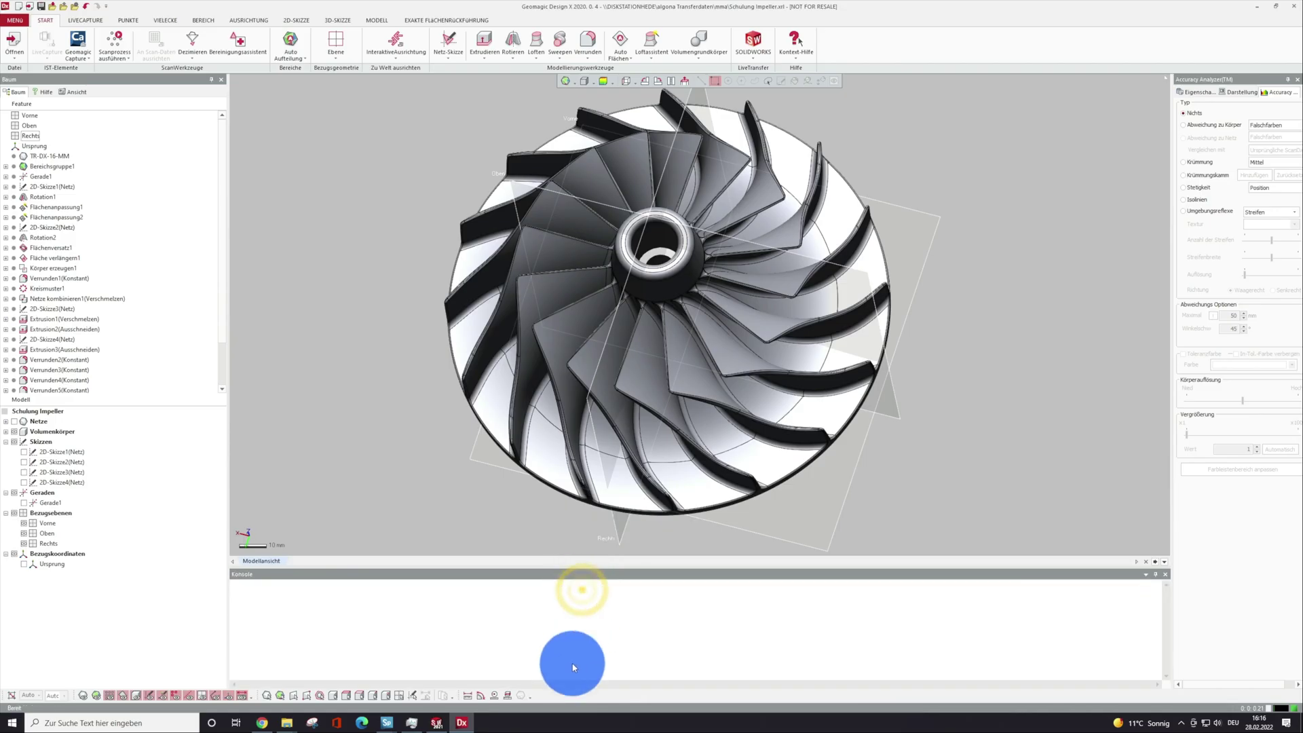
Show the Fehlerliste with LiveTransfer errors and CAD-Kompatibilität set to SOLIDWORKS.
right_click(570, 689)
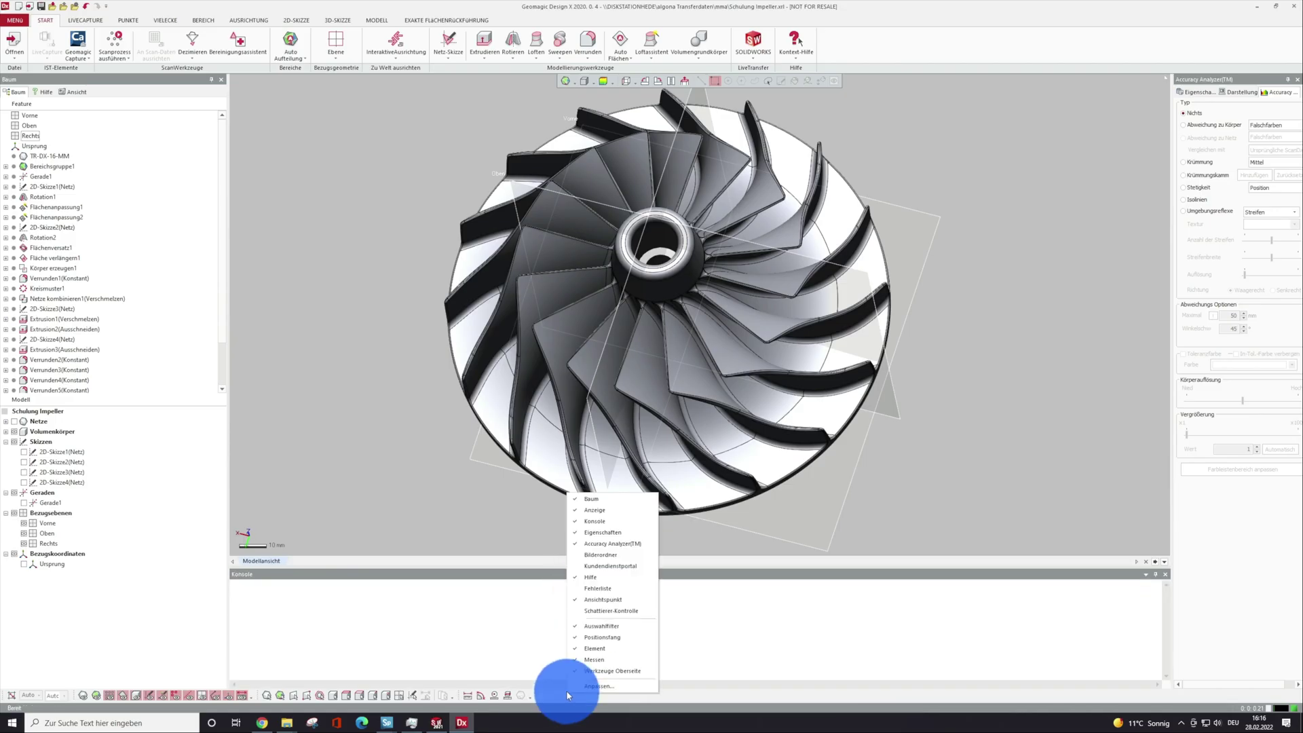
left_click(587, 588)
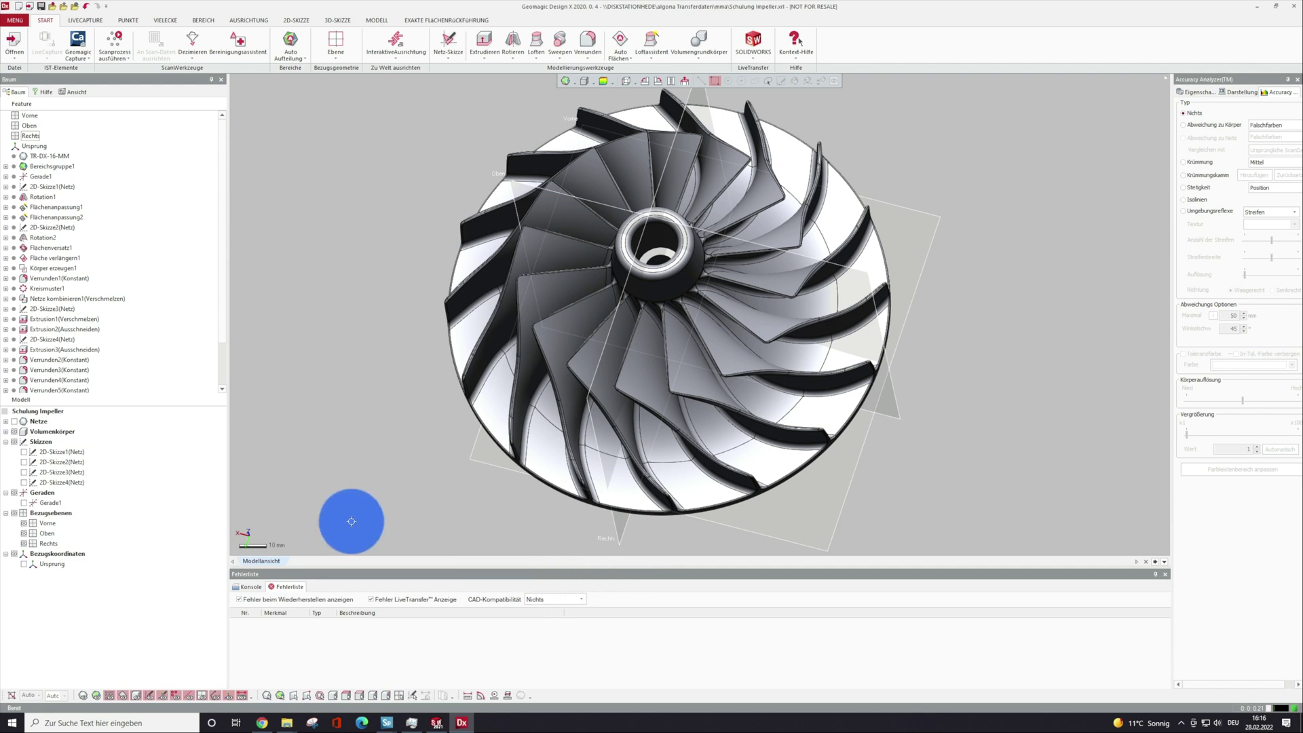
left_click(384, 601)
left_click(573, 599)
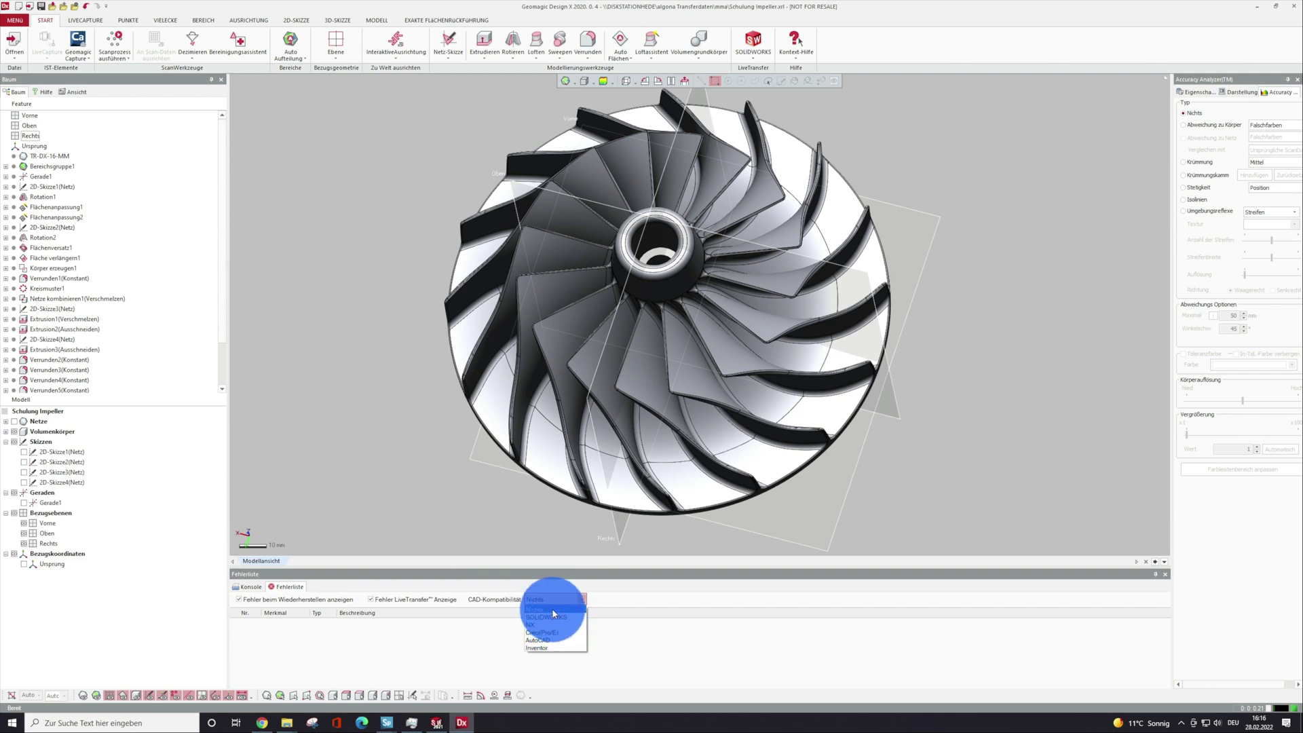
left_click(559, 617)
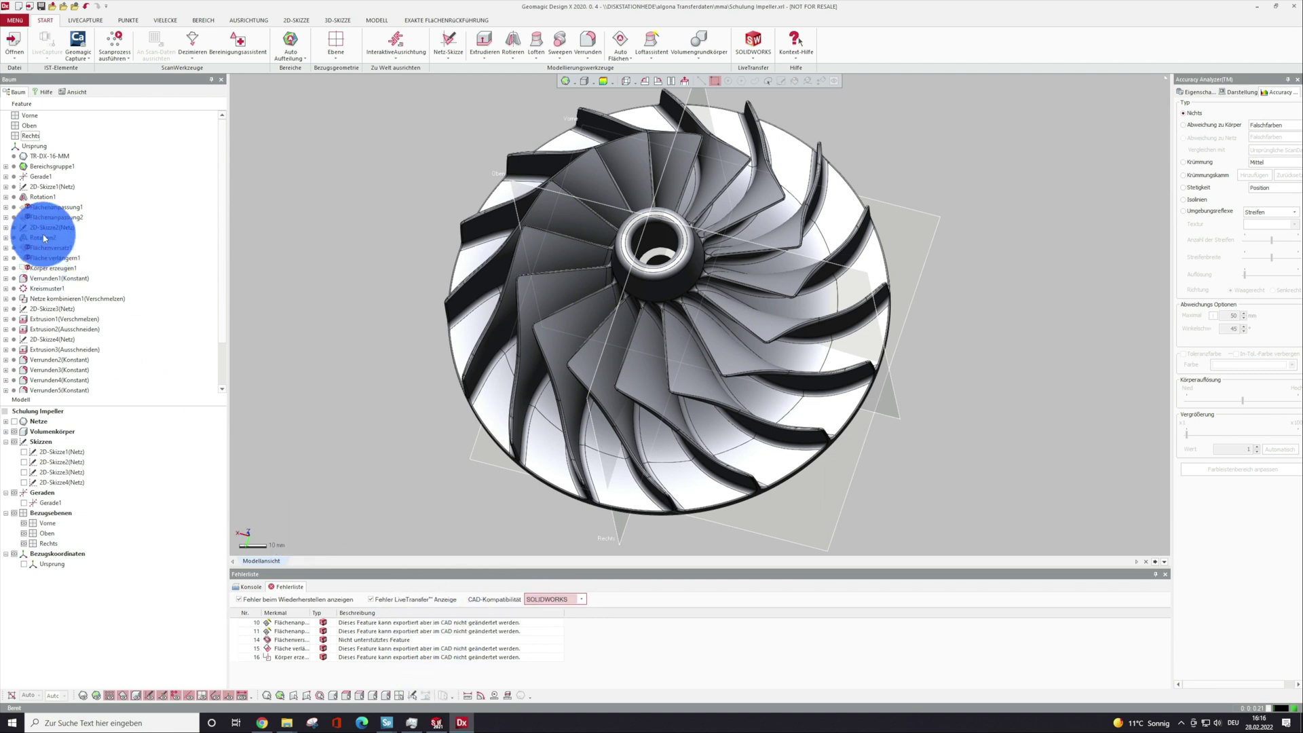
Trace warnings 10, 11 and 14 to the surface fits and Flächenversatz1, then view isometrically.
left_click(47, 217)
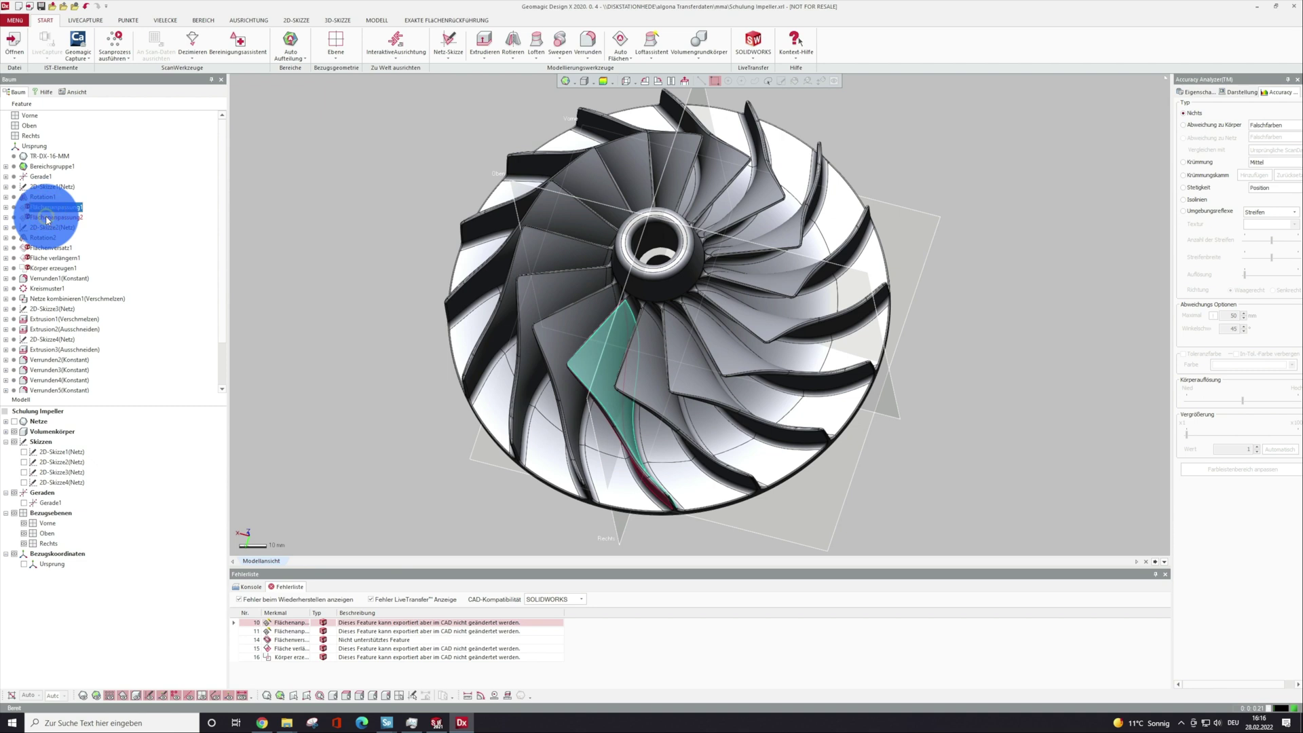
left_click(392, 631)
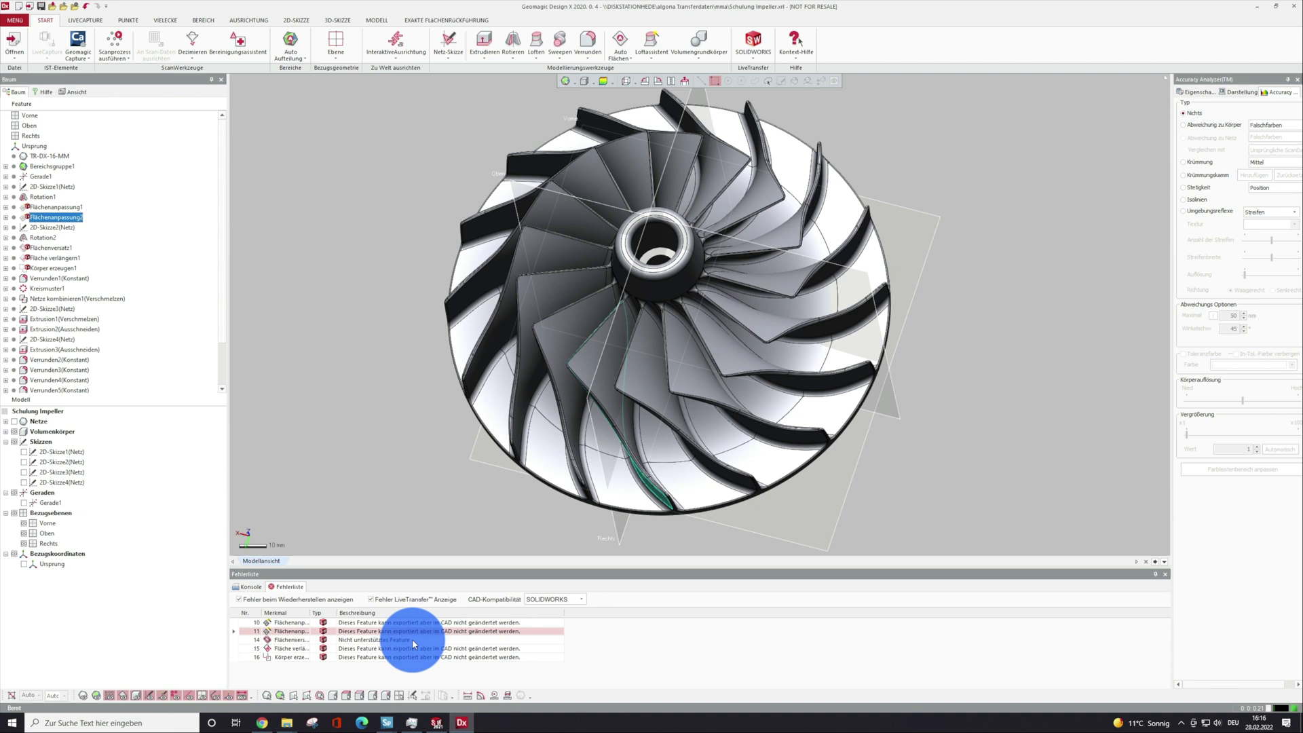
left_click(413, 641)
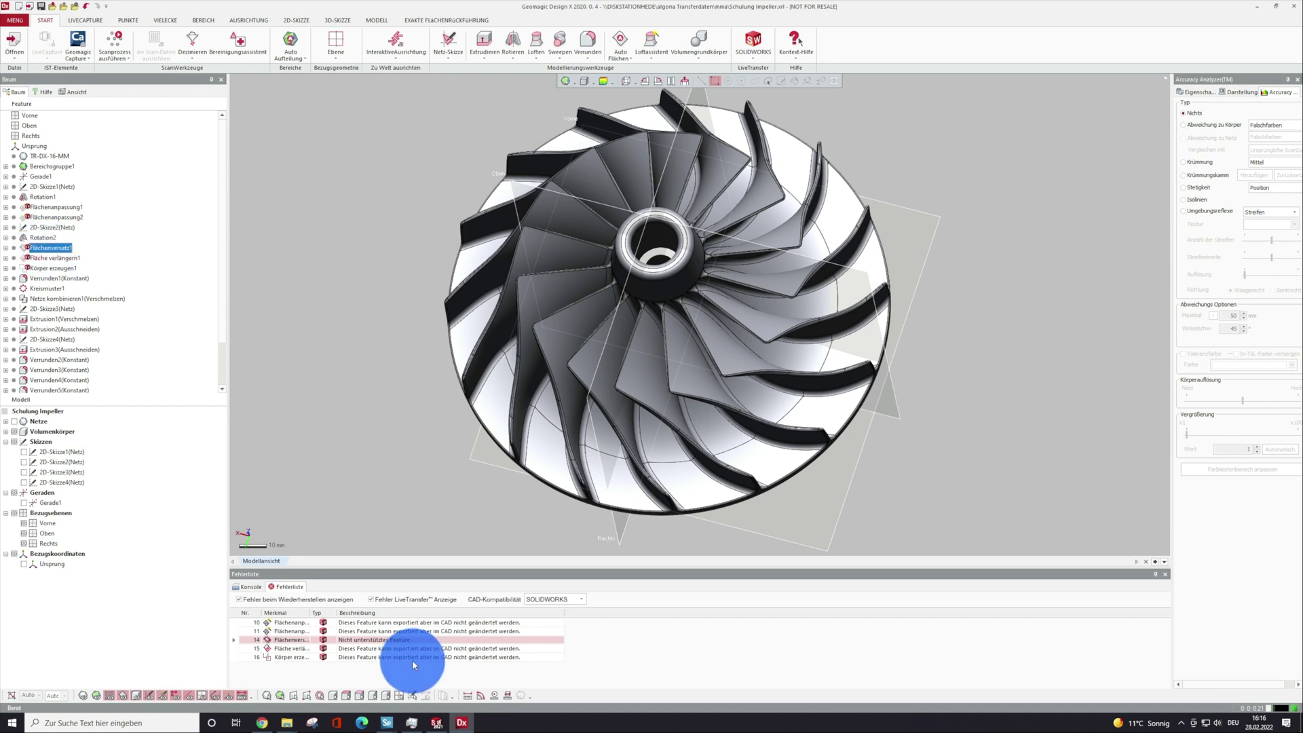
mouse_move(637, 500)
right_mouse_down()
mouse_move(660, 450)
mouse_move(658, 373)
mouse_move(532, 378)
mouse_move(358, 293)
right_mouse_up()
left_click(357, 293)
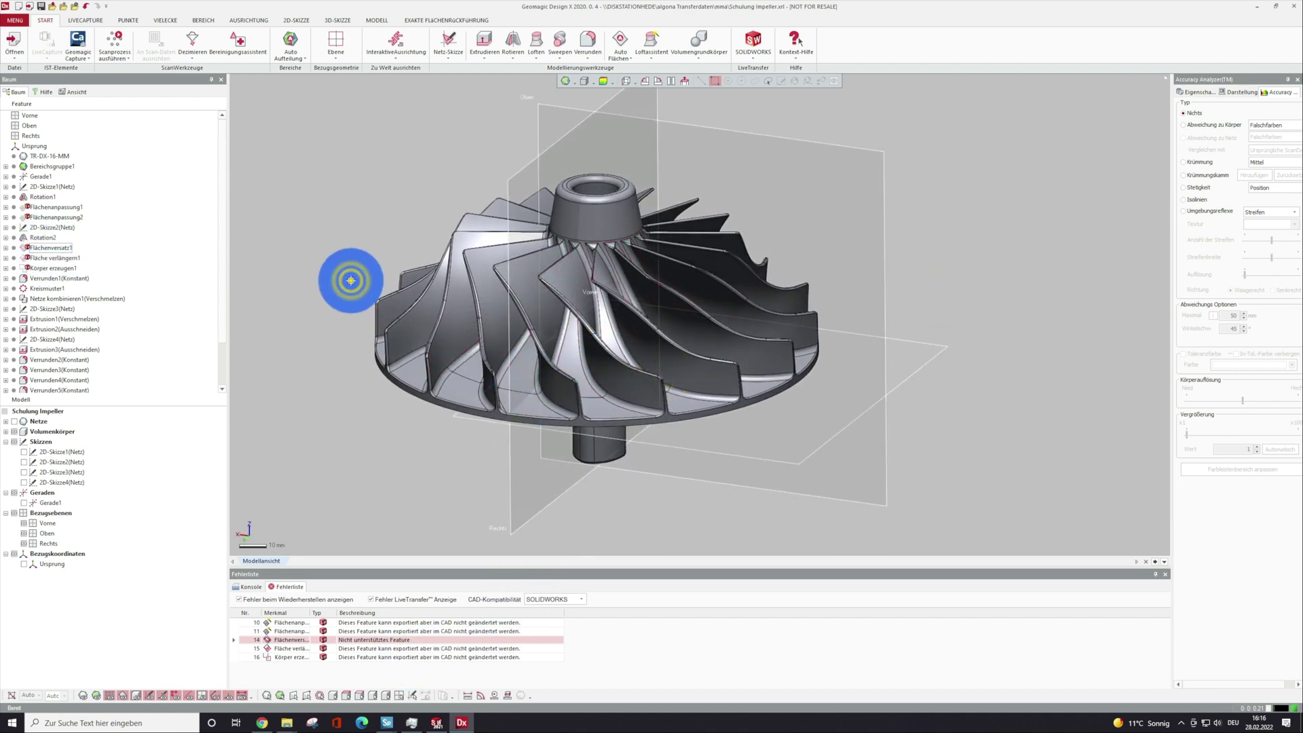
Launch a fresh LiveTransfer of the impeller to SOLIDWORKS, confirming its options.
left_click(753, 42)
left_click(780, 80)
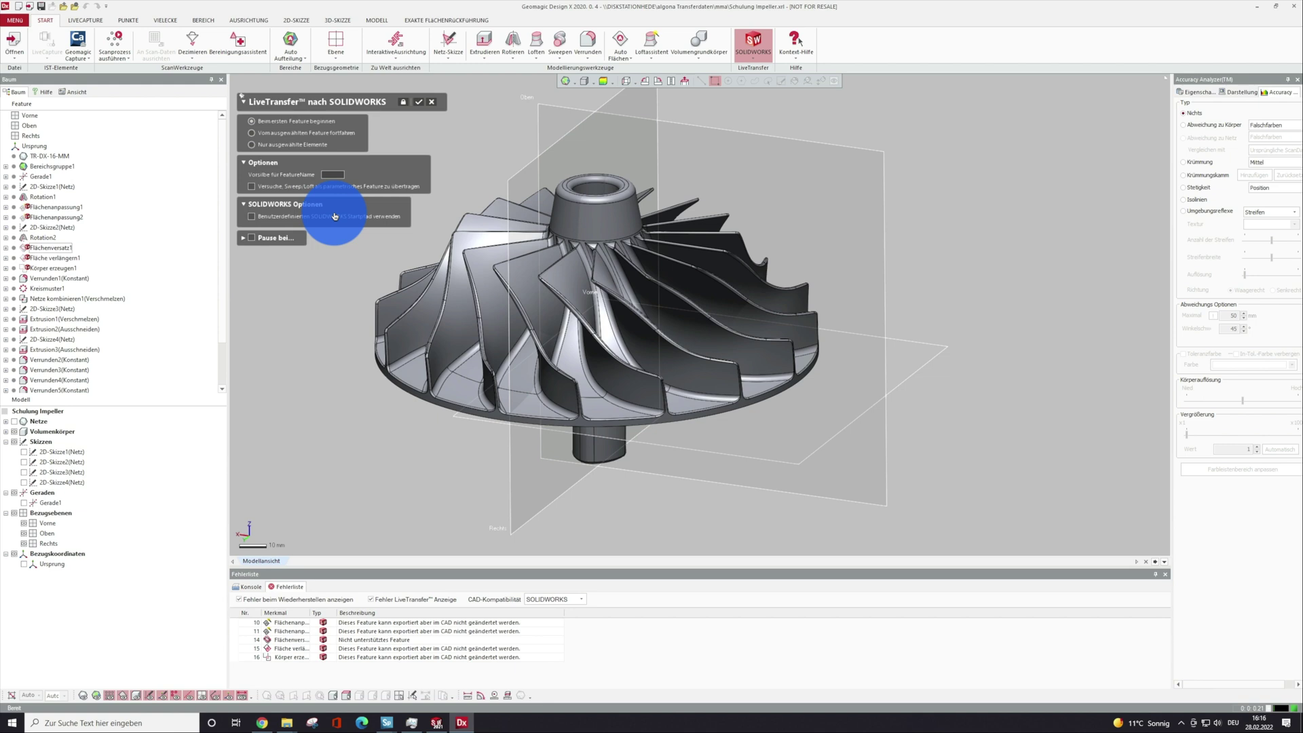
left_click(419, 102)
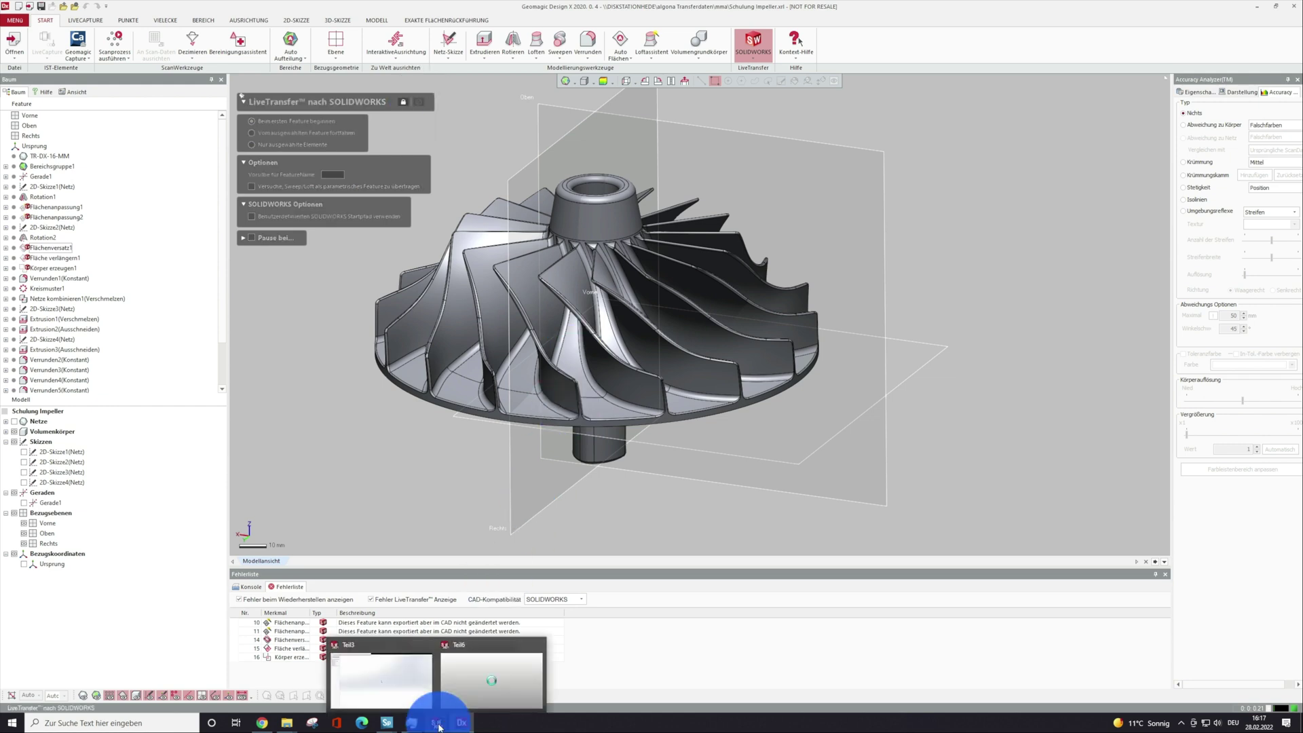
In SOLIDWORKS, acknowledge the transfer halt at Rotation2.
left_click(491, 692)
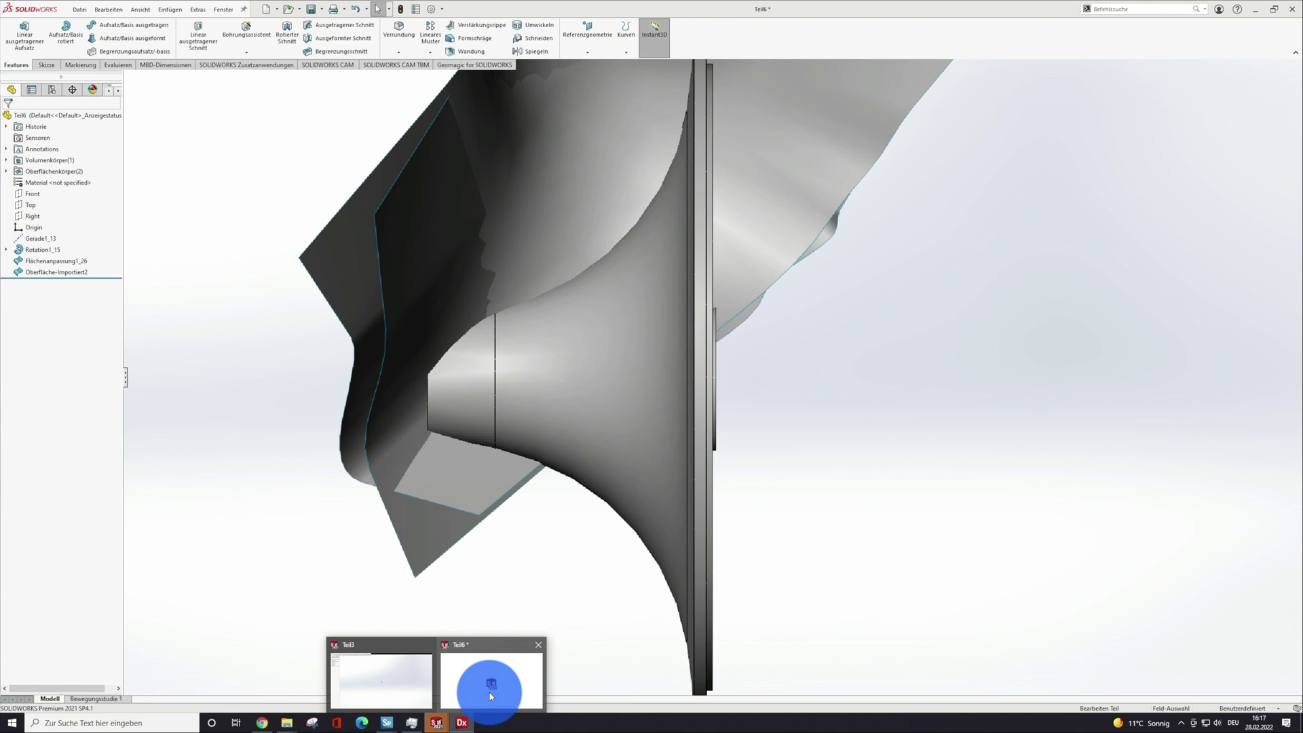
left_click(491, 695)
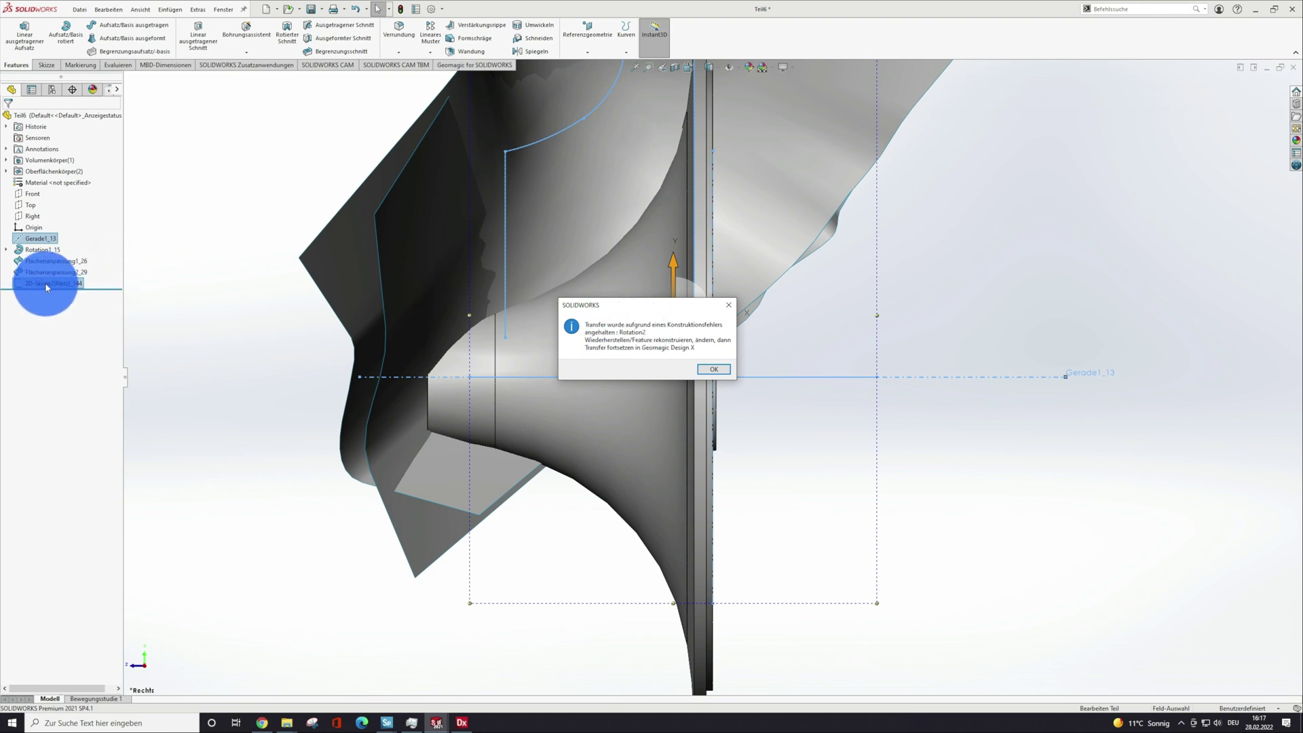
left_click(711, 371)
Orbit around the partial impeller, then reopen 2D-Skizze2(Netz) for editing in Design X.
scroll(553, 529, "down", 3)
scroll(553, 531, "up", 8)
mouse_move(553, 531)
middle_mouse_down()
mouse_move(527, 424)
mouse_move(552, 319)
mouse_move(421, 320)
mouse_move(453, 434)
mouse_move(380, 393)
middle_mouse_up()
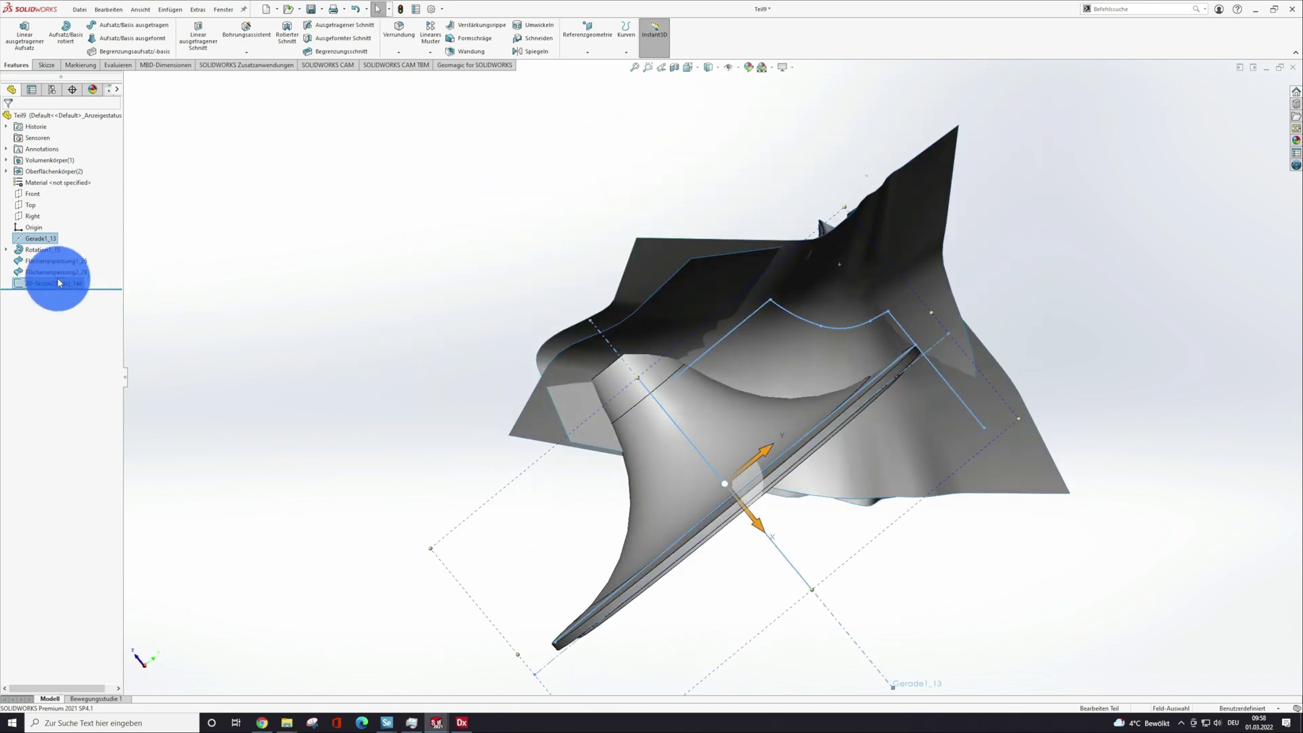
mouse_move(136, 314)
middle_mouse_down()
mouse_move(428, 355)
mouse_move(434, 332)
mouse_move(421, 326)
middle_mouse_up()
scroll(471, 381, "up", 3)
scroll(654, 498, "down", 5)
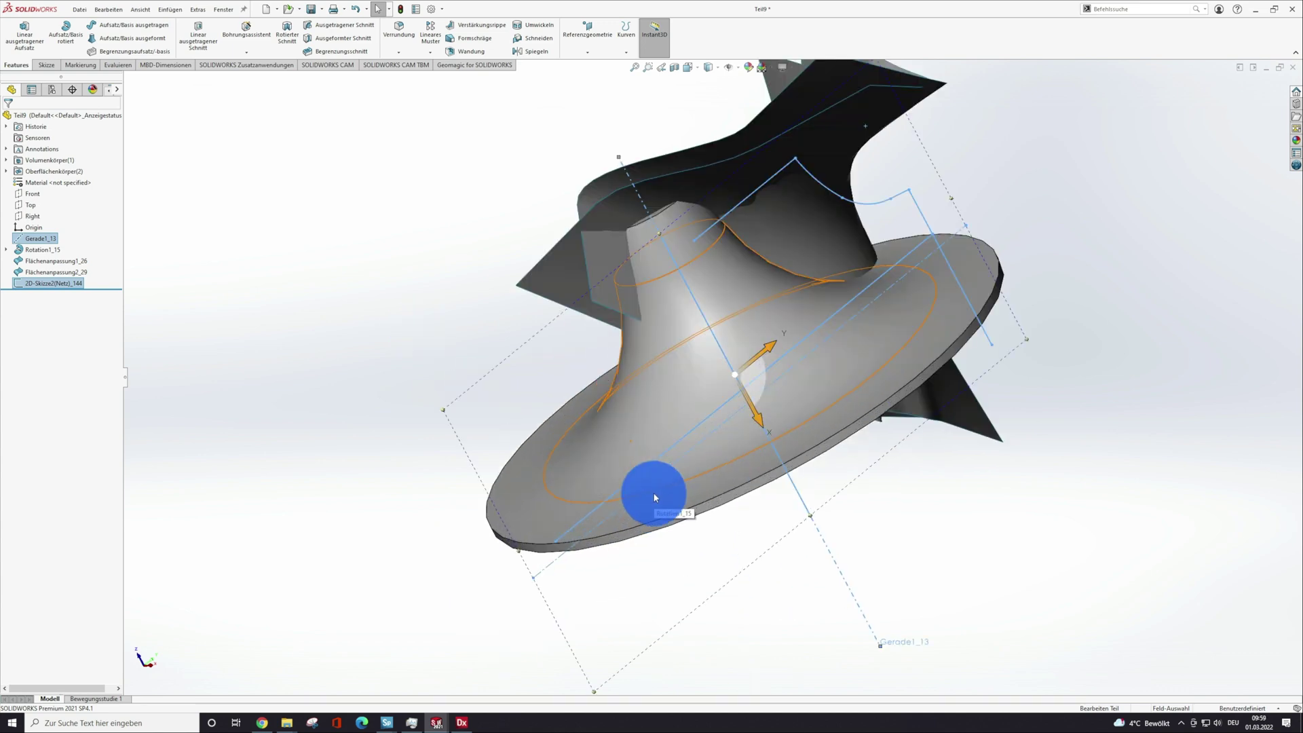
middle_click_drag(655, 498, 601, 484)
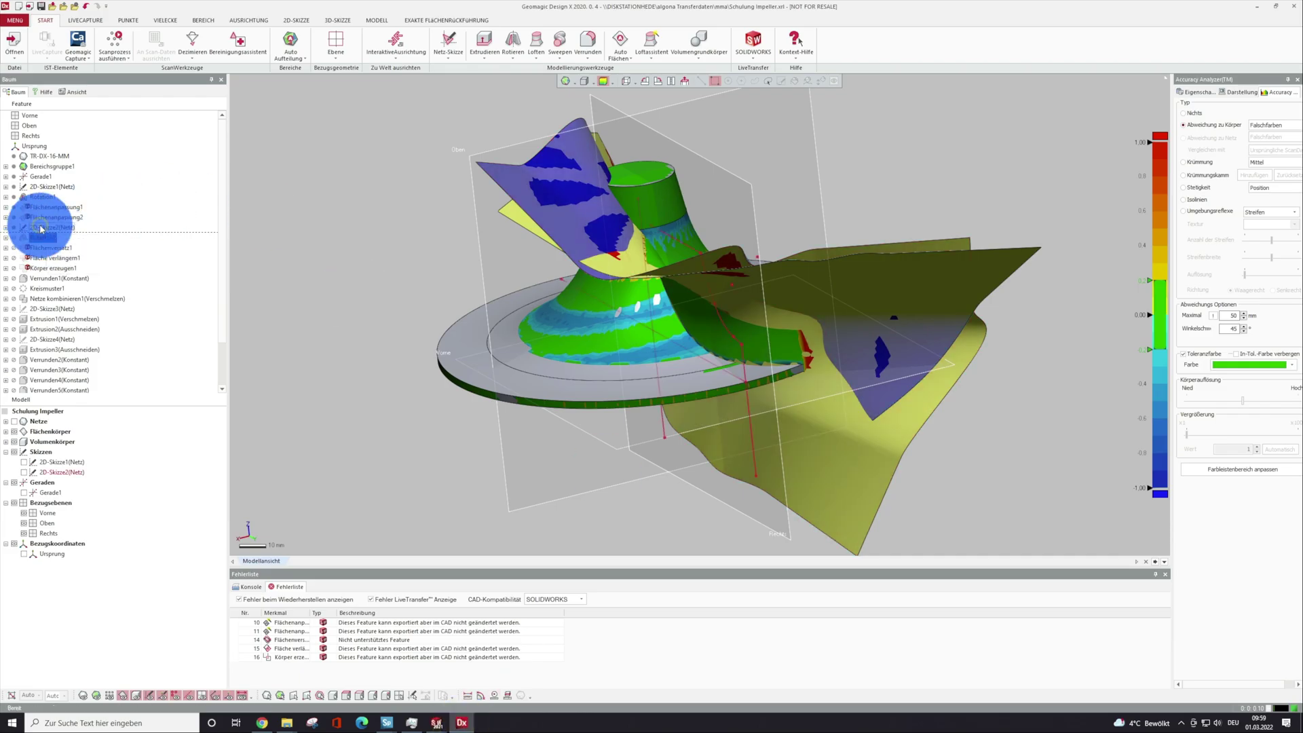
double_click(51, 227)
mouse_move(387, 413)
right_mouse_down()
mouse_move(653, 413)
mouse_move(640, 474)
right_mouse_up()
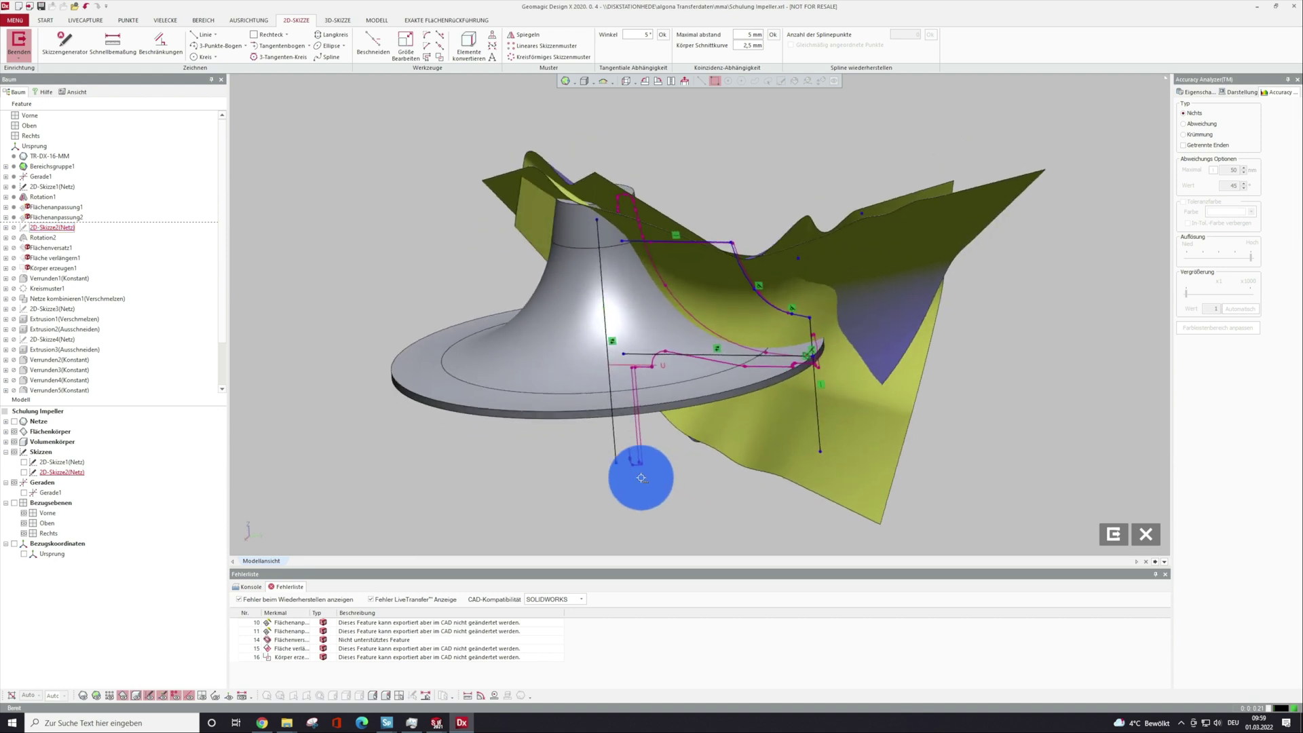
Exit the sketch and re-send the model to SOLIDWORKS via LiveTransfer.
left_click(1113, 534)
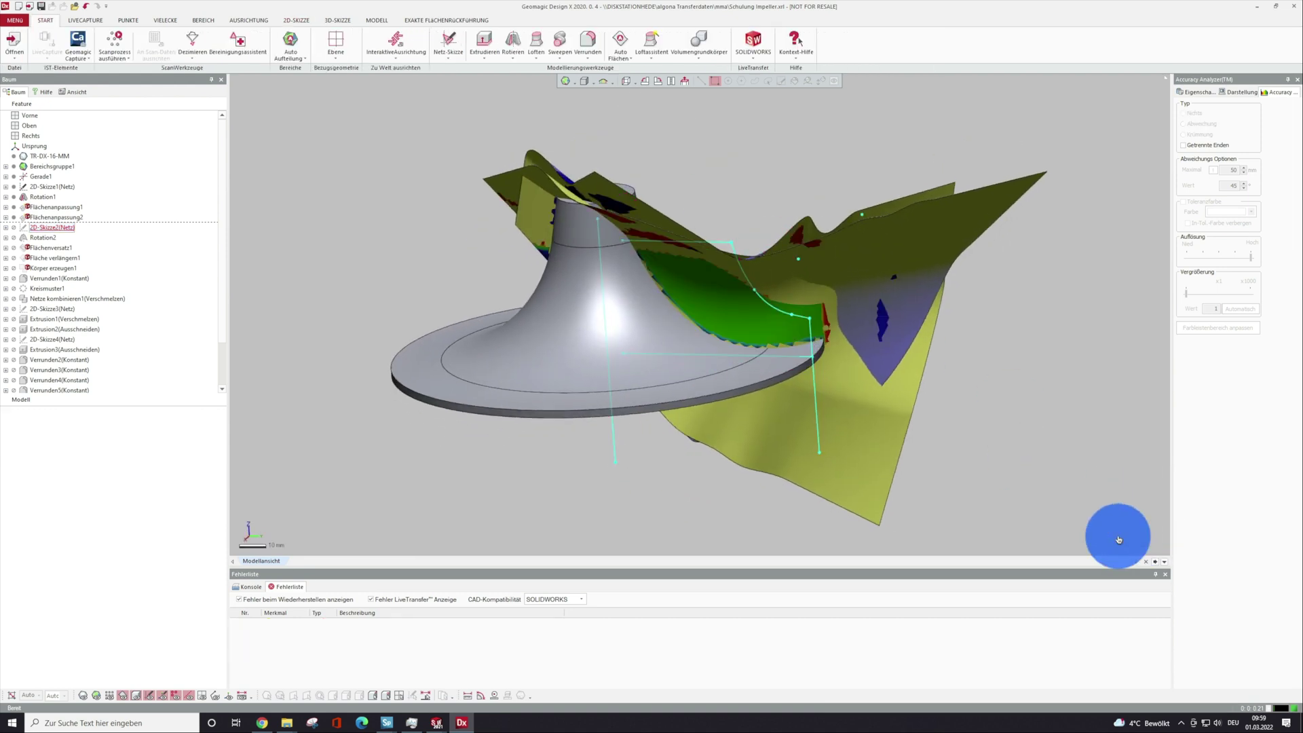
left_click(751, 42)
left_click(752, 77)
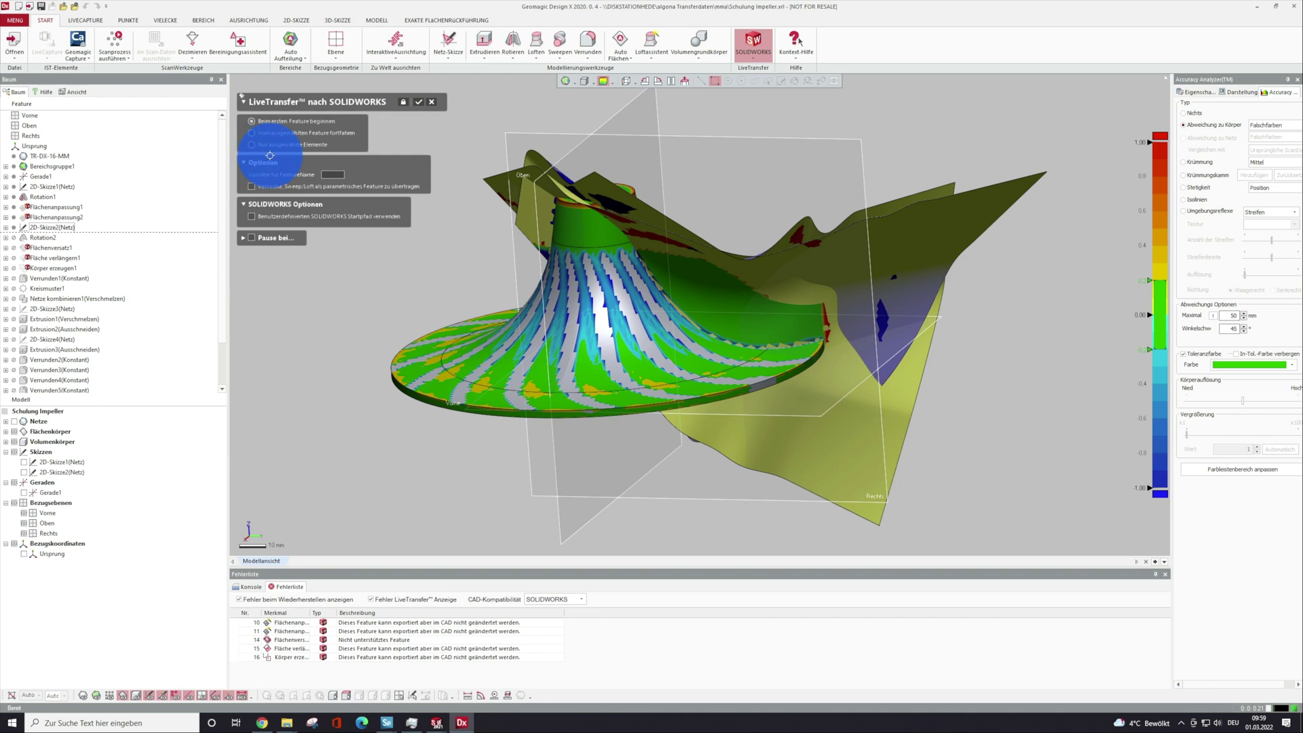
left_click(418, 102)
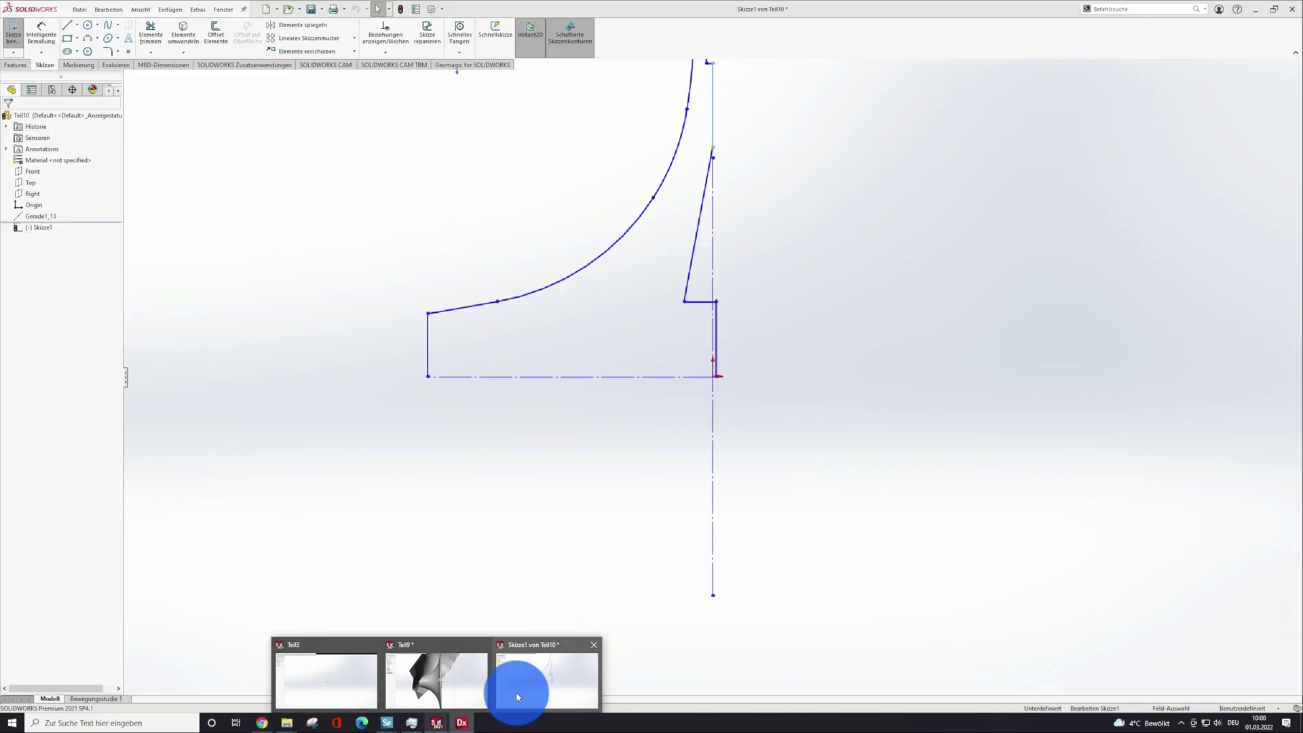
Dismiss the Rotation2 halt message in SOLIDWORKS and return to Design X.
left_click(515, 690)
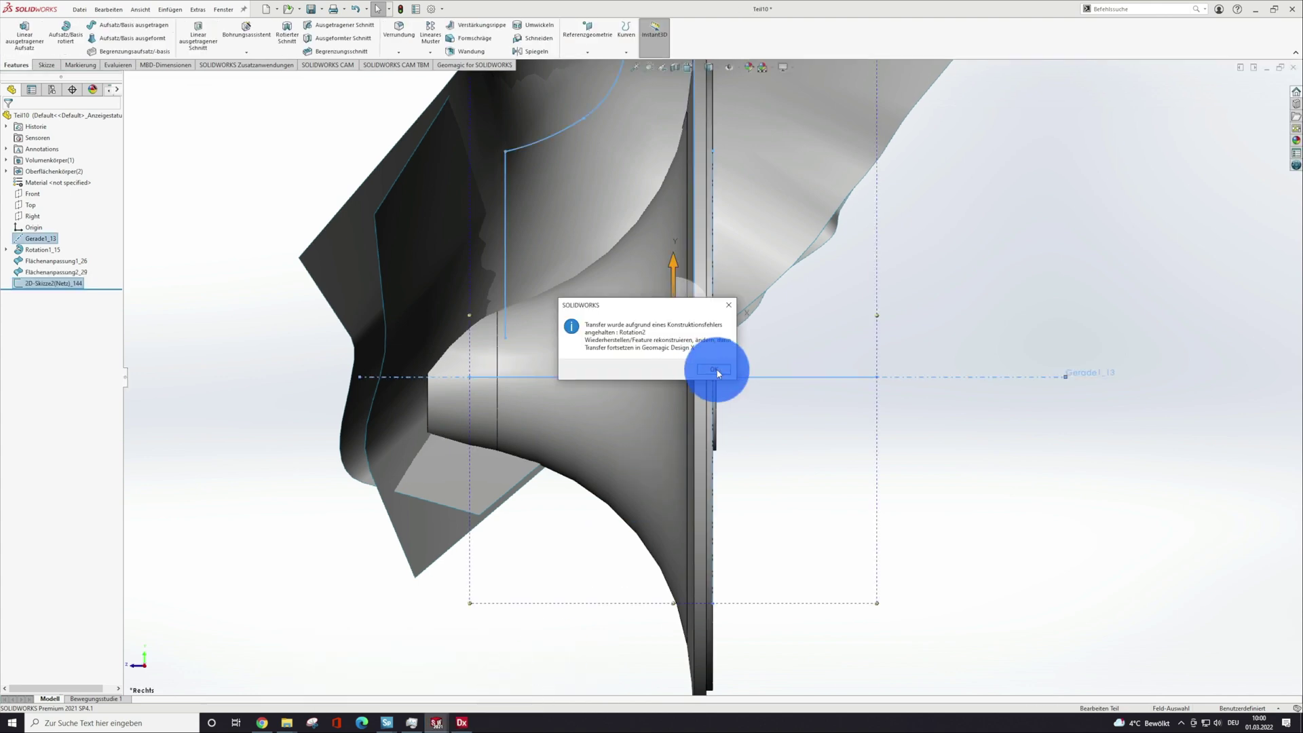
left_click(712, 370)
mouse_move(461, 723)
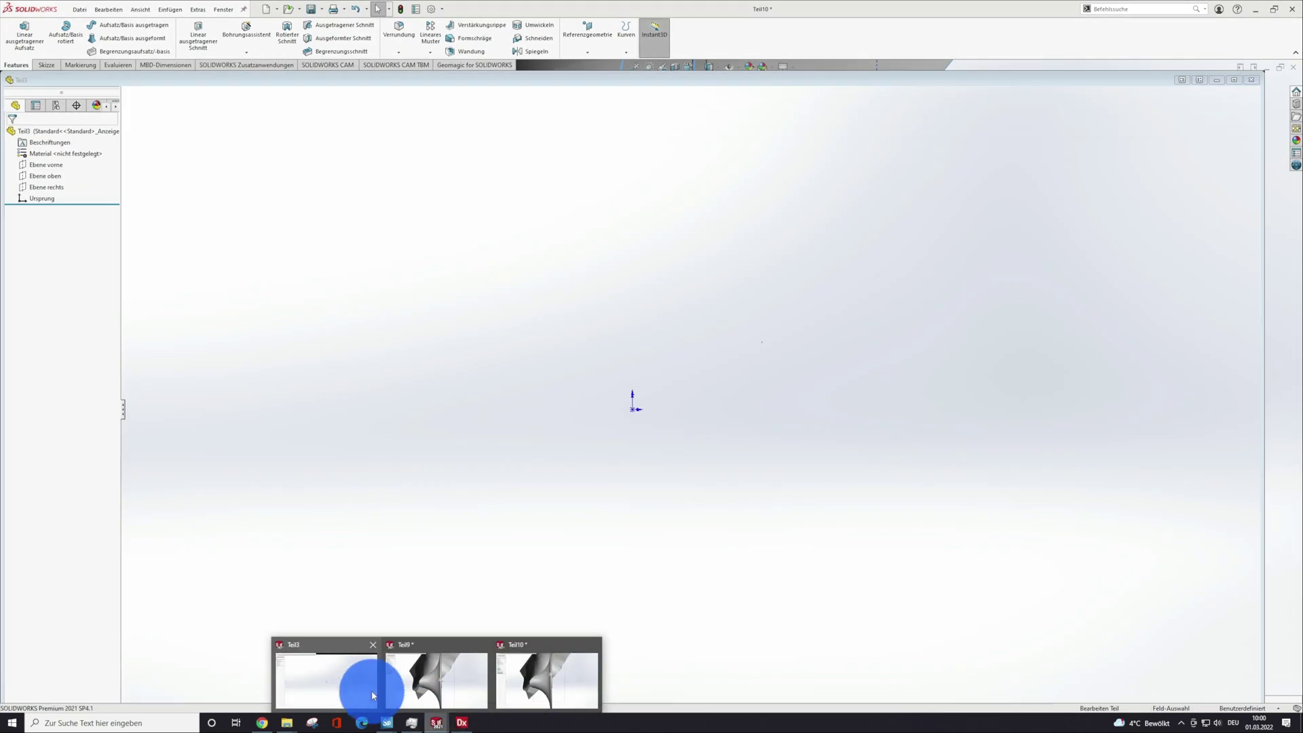
left_click(369, 690)
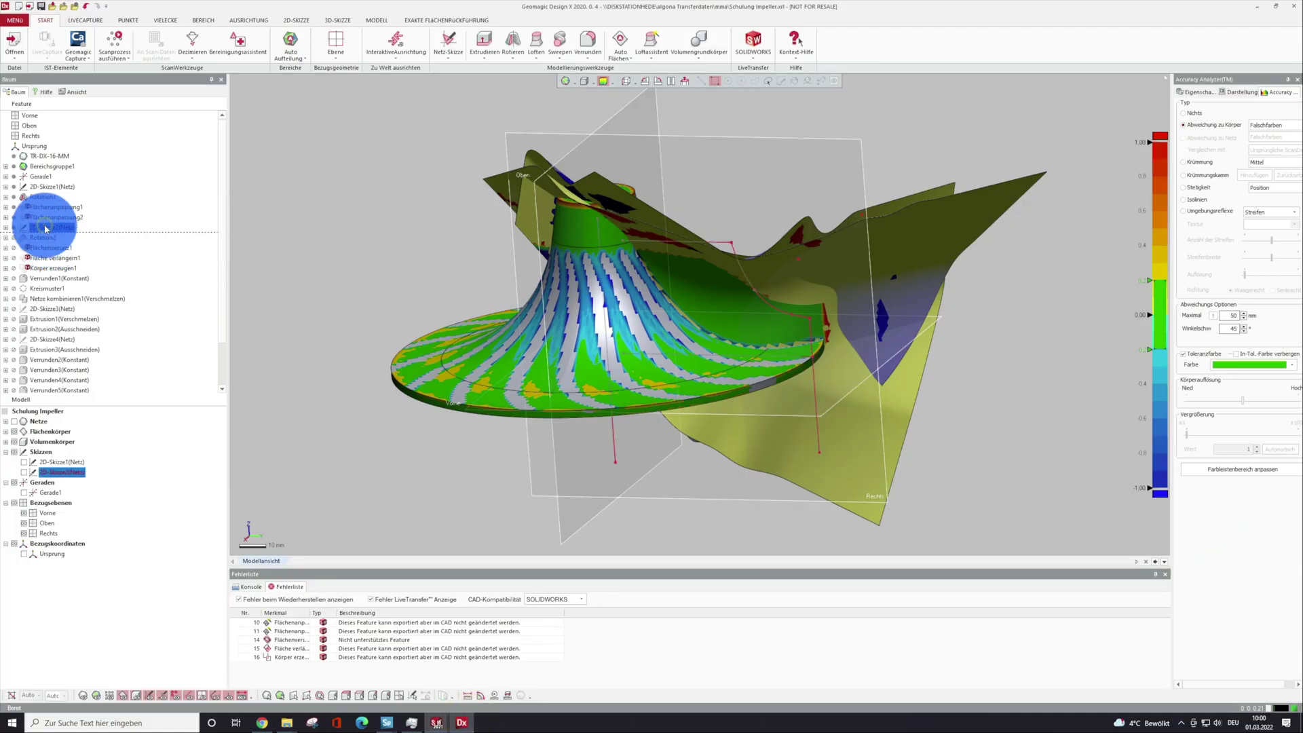
Redefine Rotation2 to revolve about the Gerade1 axis.
double_click(106, 226)
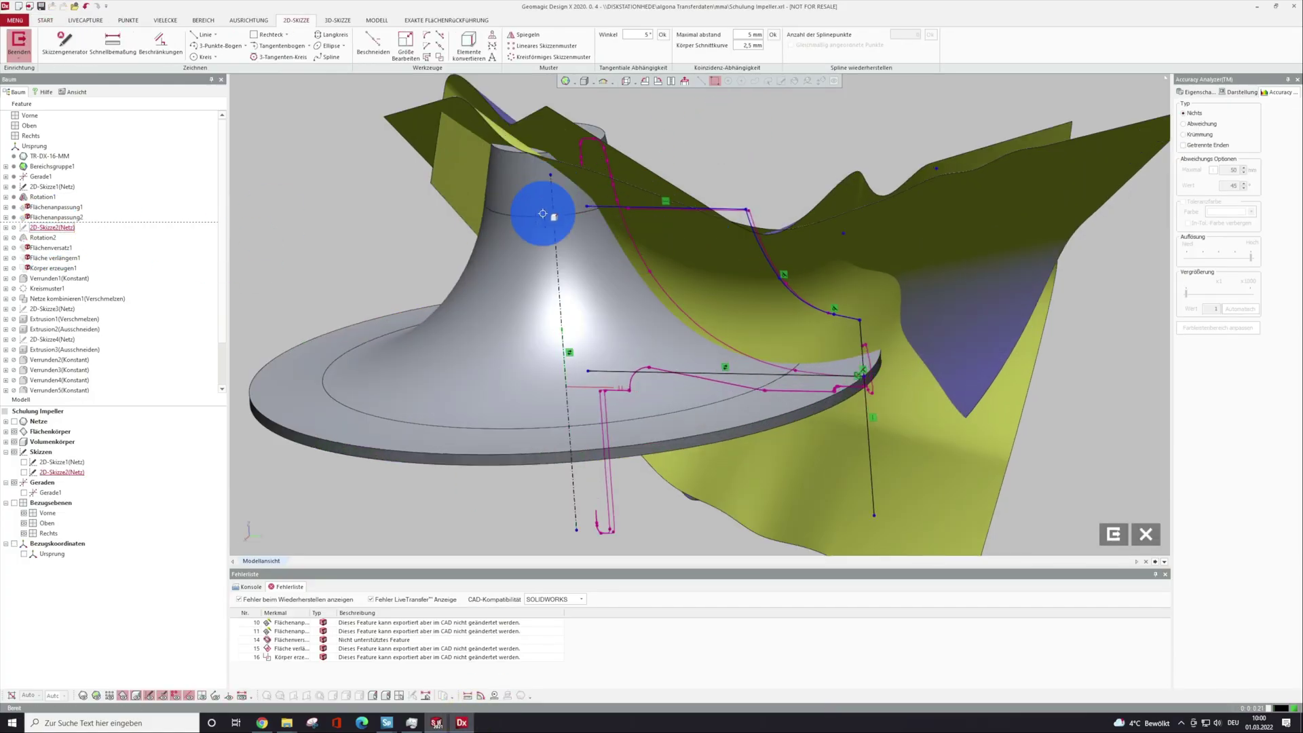
left_click(1115, 533)
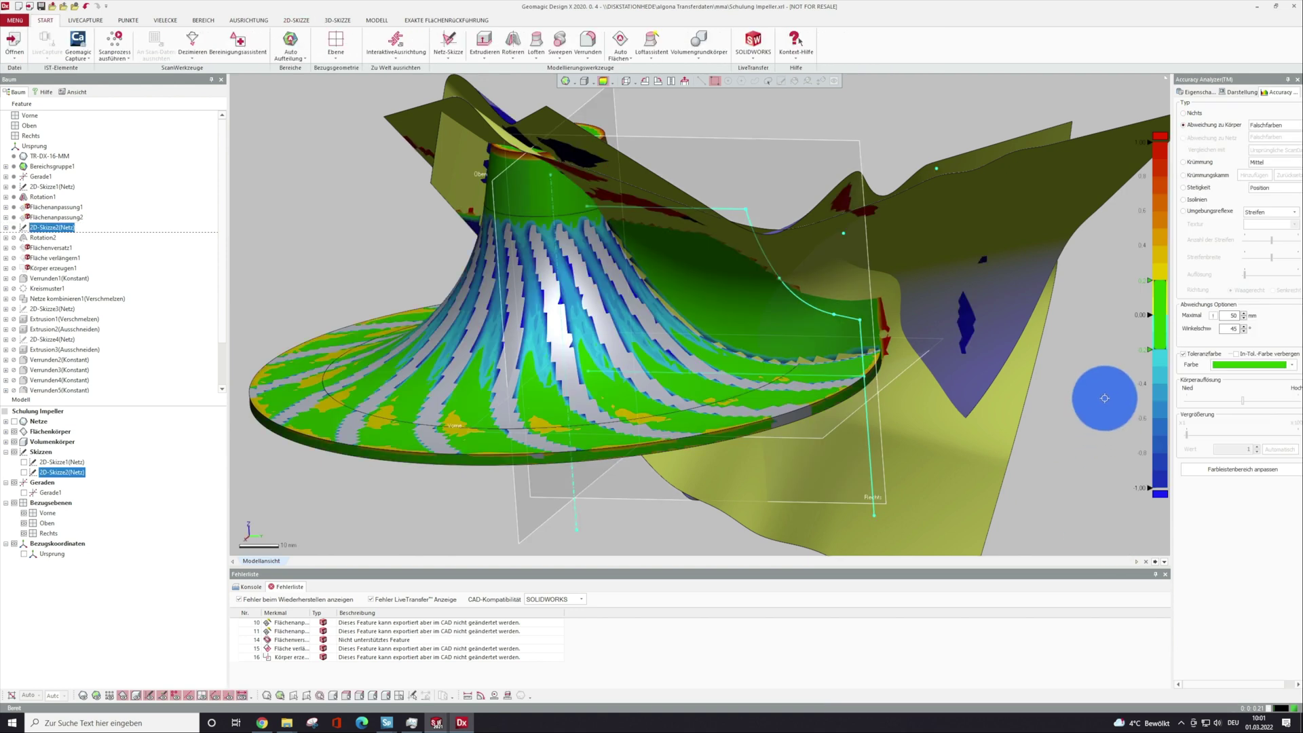
double_click(43, 237)
left_click(270, 157)
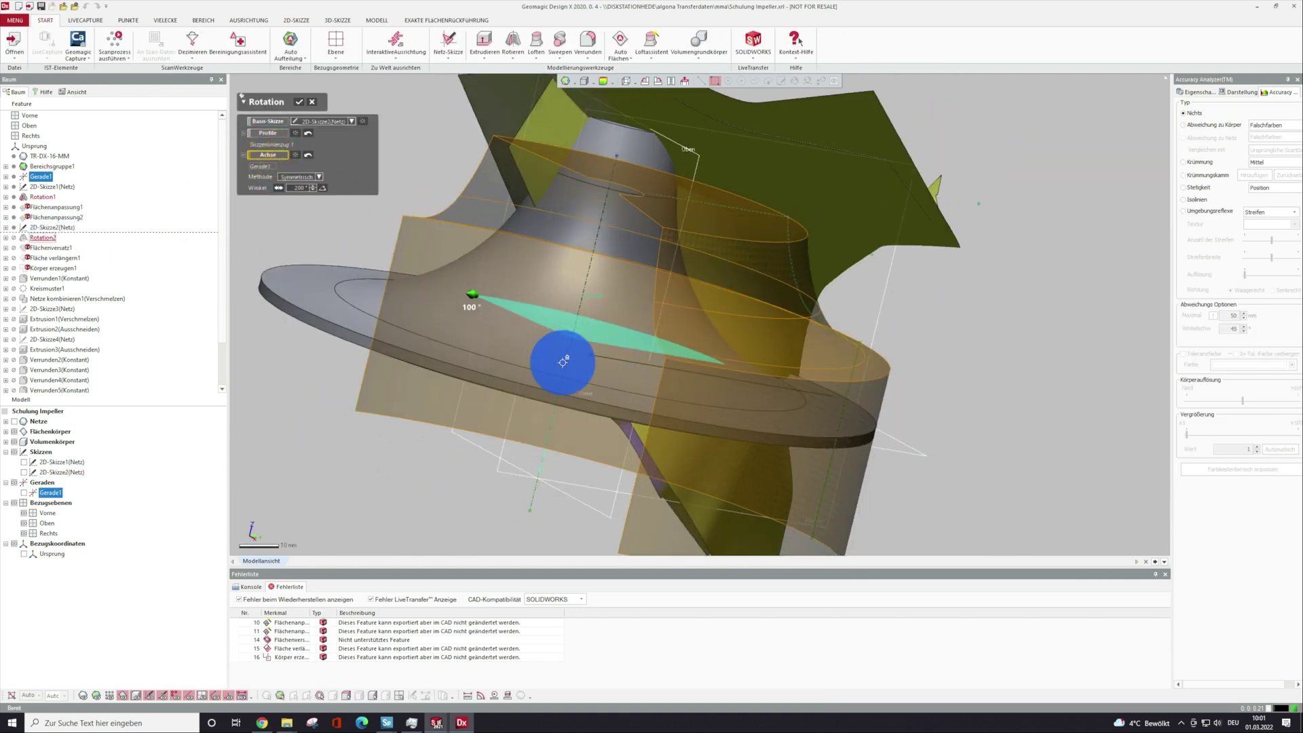
right_click_drag(553, 364, 533, 470)
left_click(298, 101)
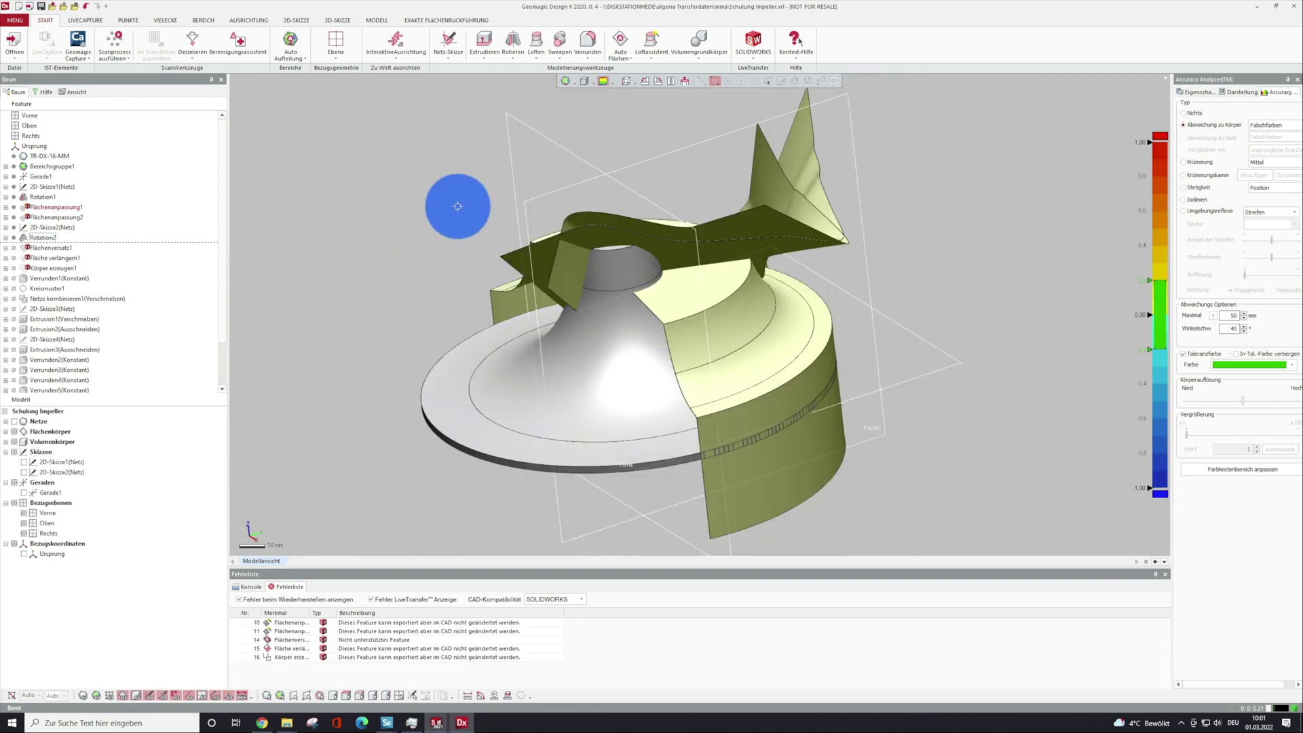
Re-send to SOLIDWORKS, dismiss the Flächenversatz1 halt message, and return to Design X.
left_click(753, 45)
left_click(754, 103)
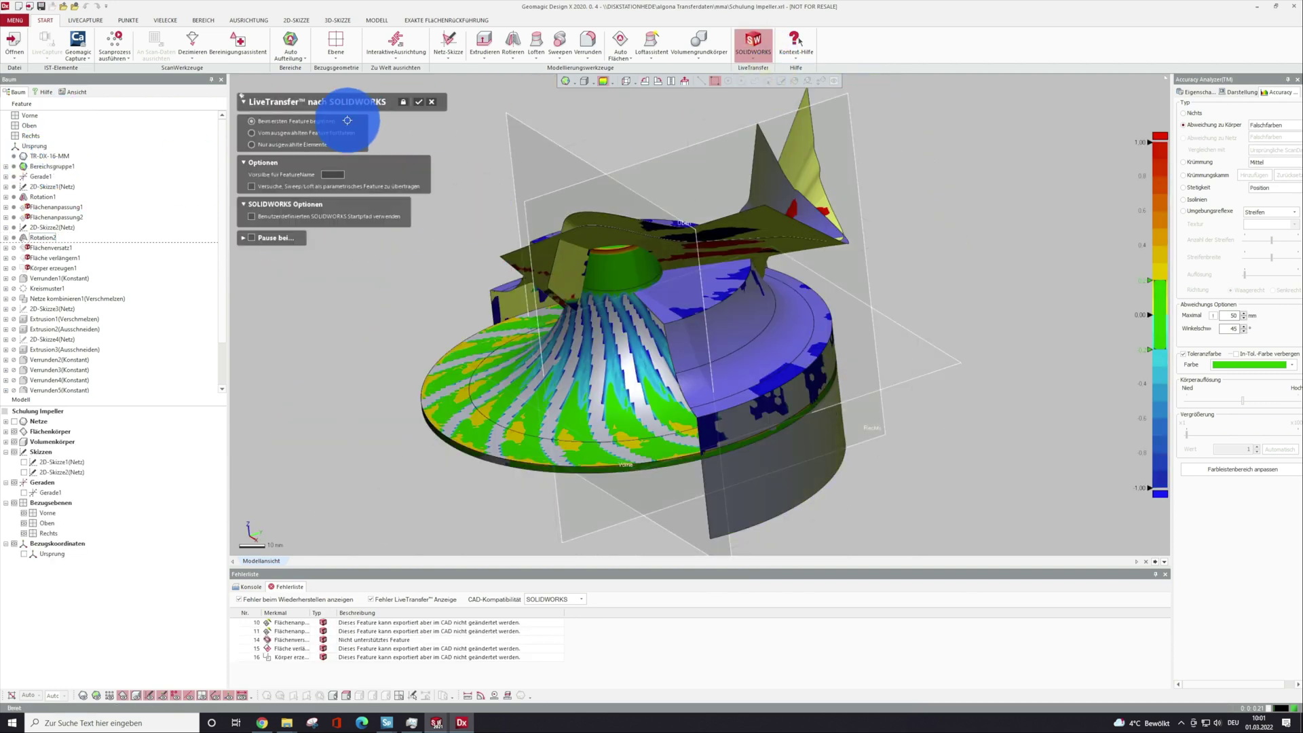
left_click(436, 723)
left_click(543, 689)
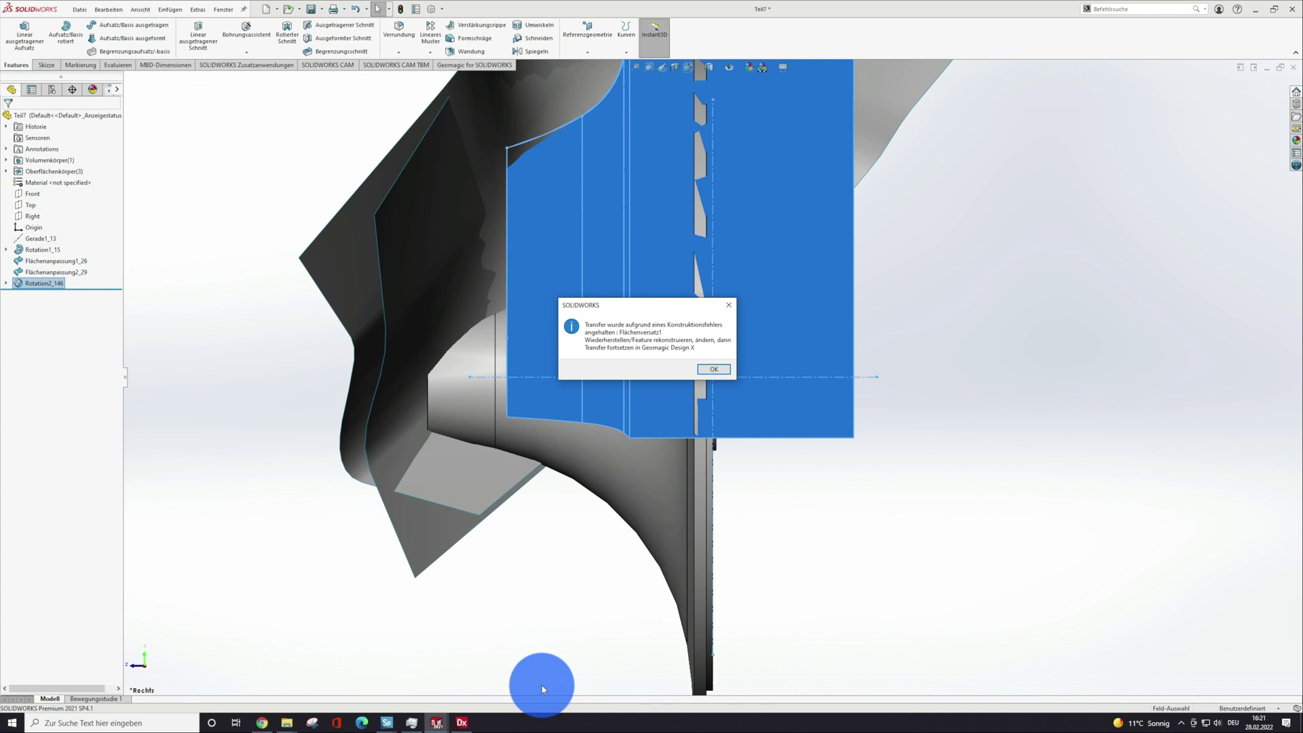
left_click(714, 370)
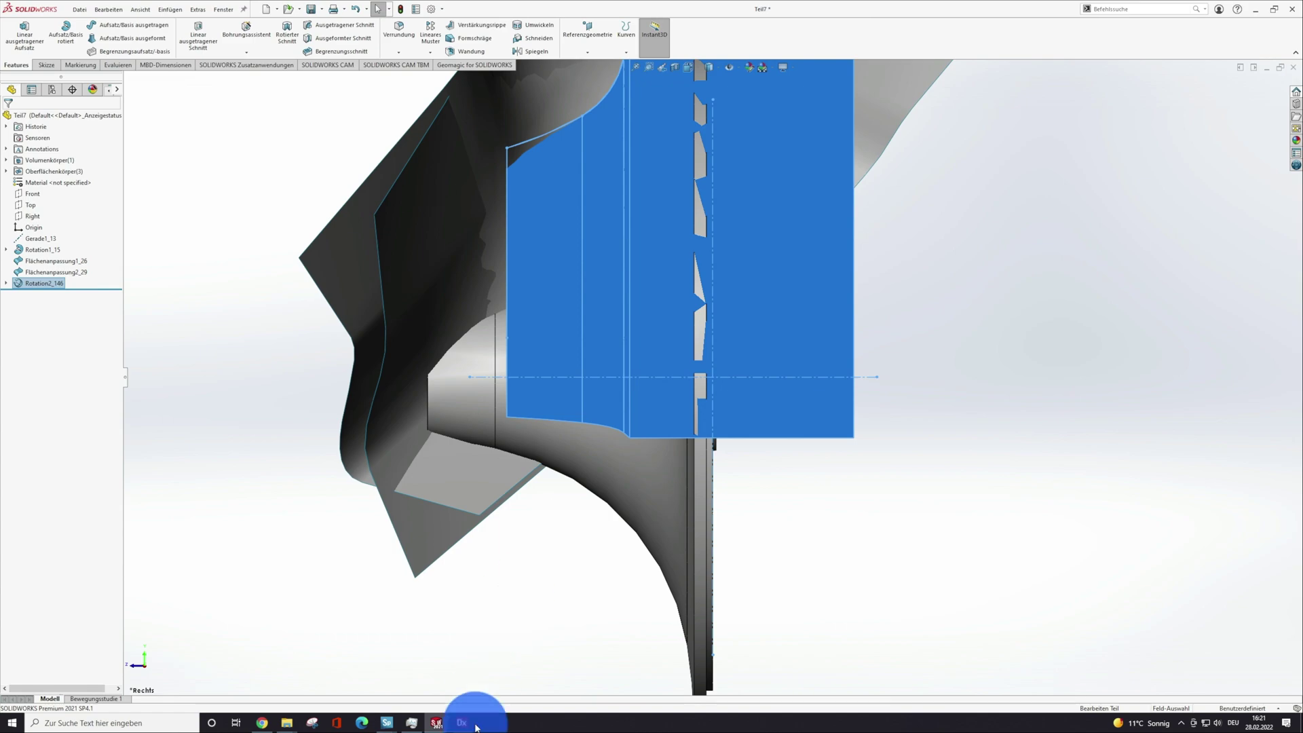
left_click(461, 723)
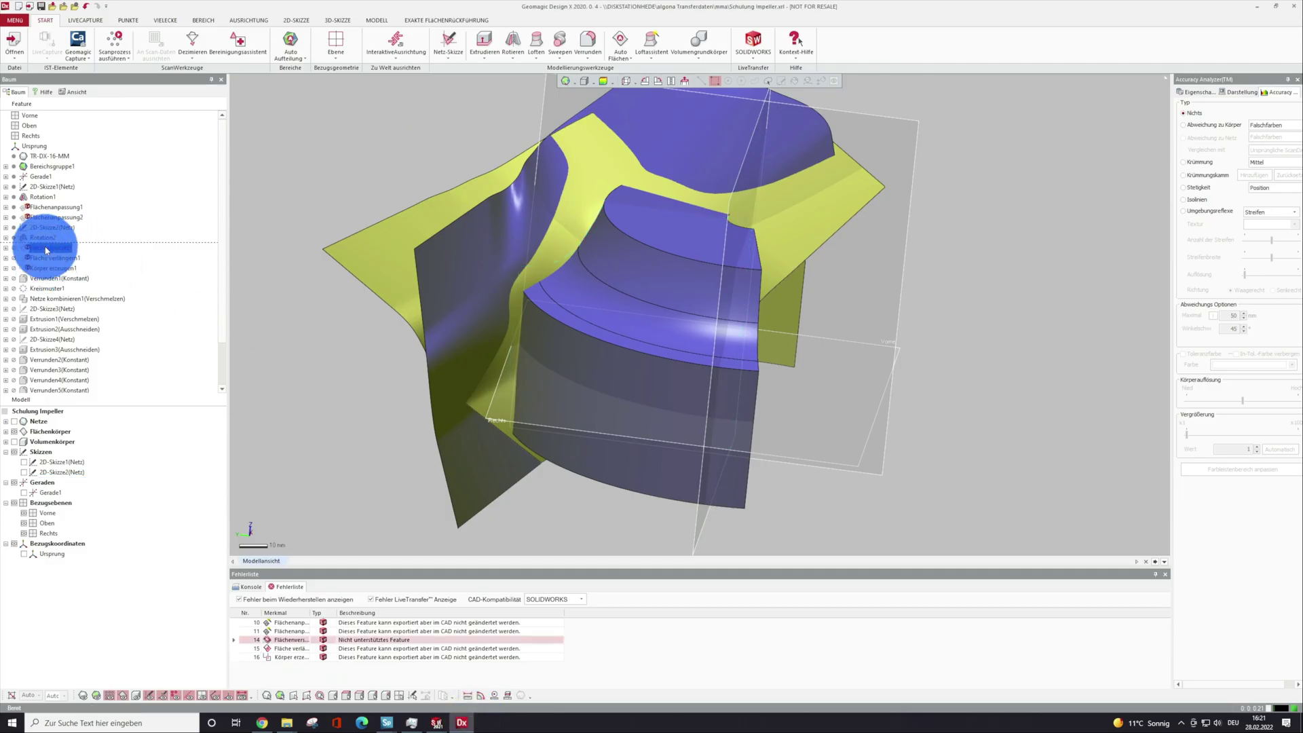
Delete the failing Flächenversatz1 surface offset from the history.
left_click(358, 641)
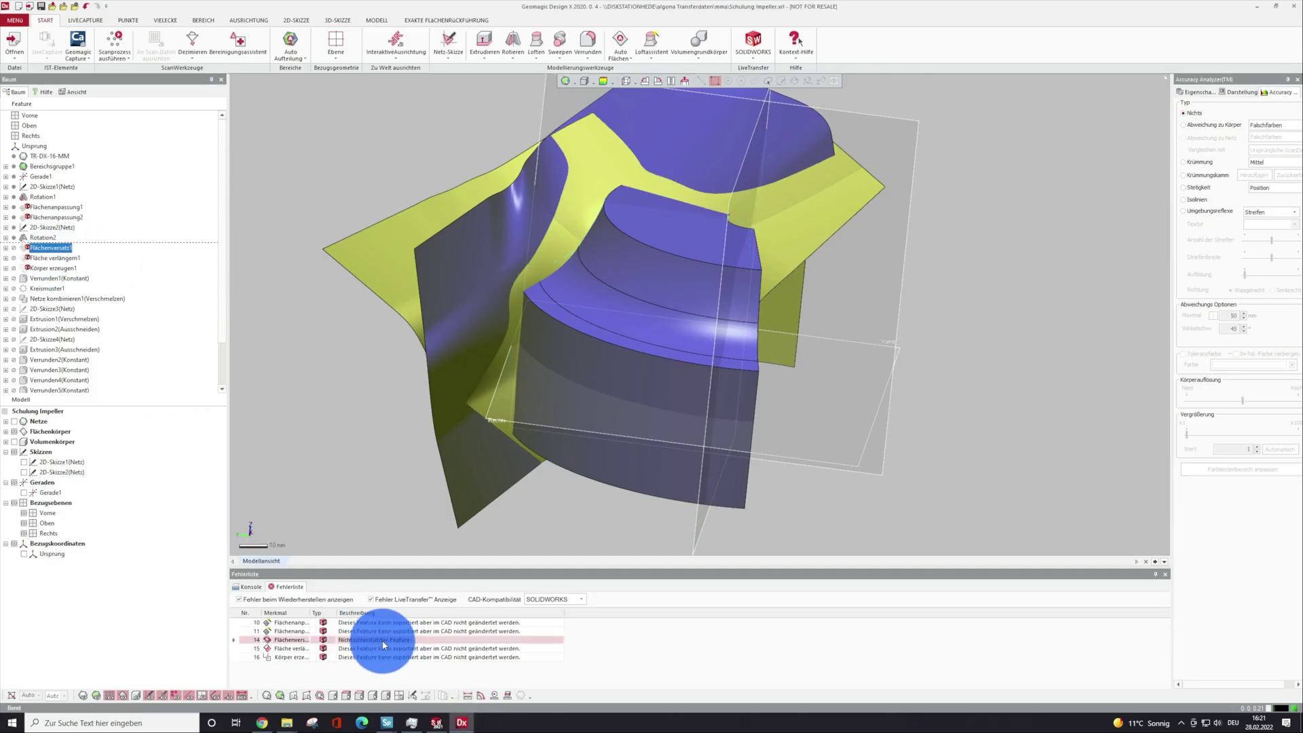
double_click(42, 254)
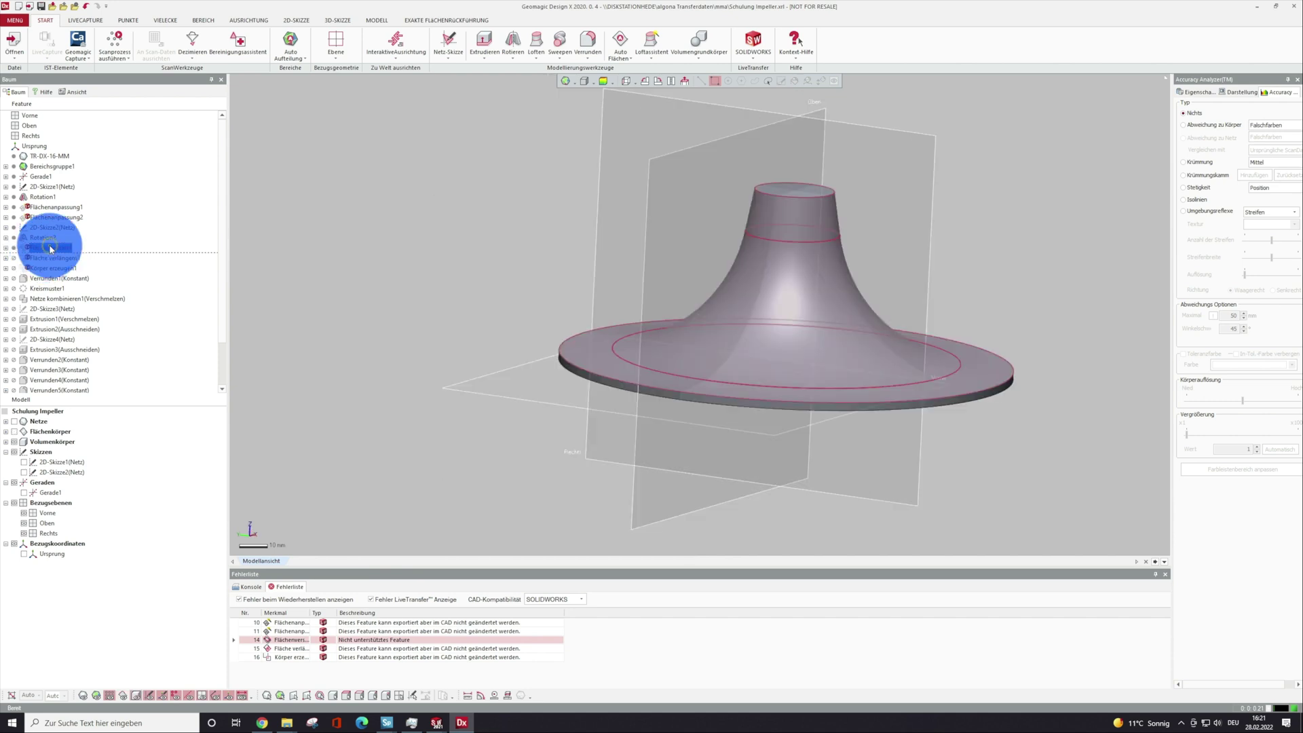
left_click(330, 150)
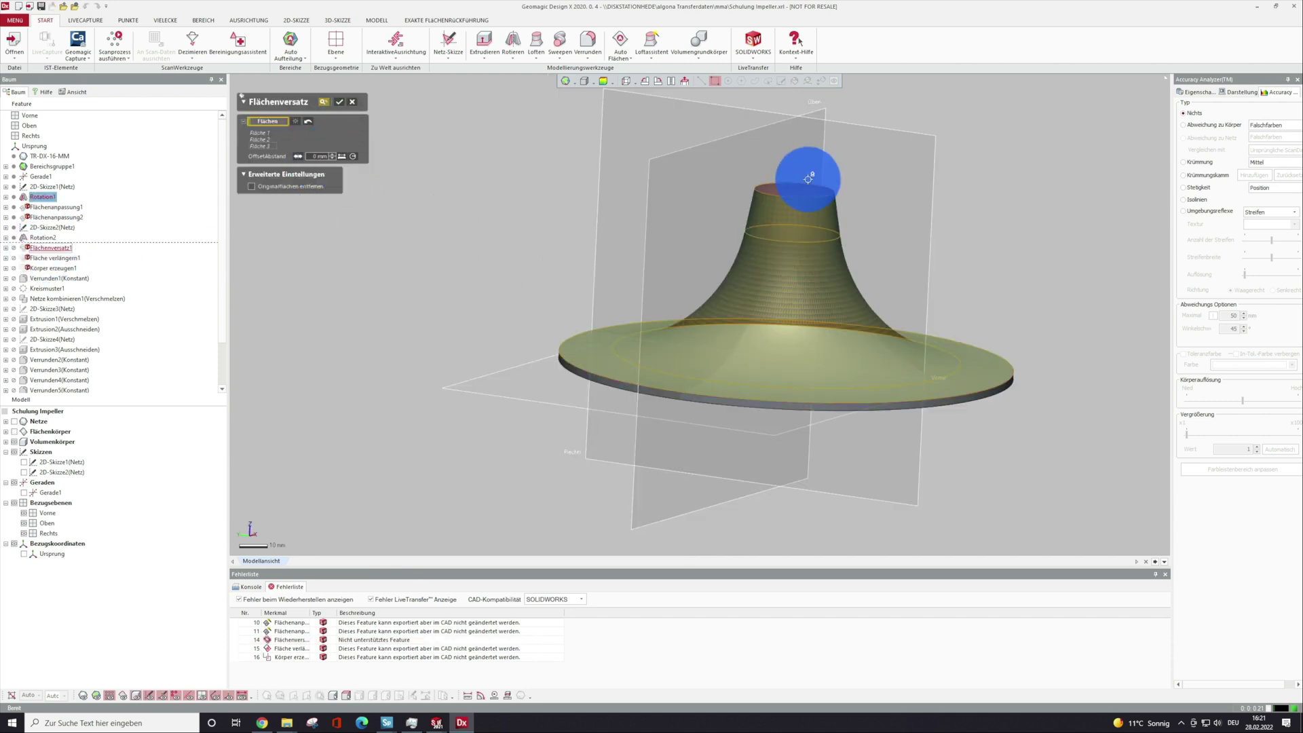
left_click(339, 101)
right_click(53, 255)
left_click(91, 265)
left_click(633, 403)
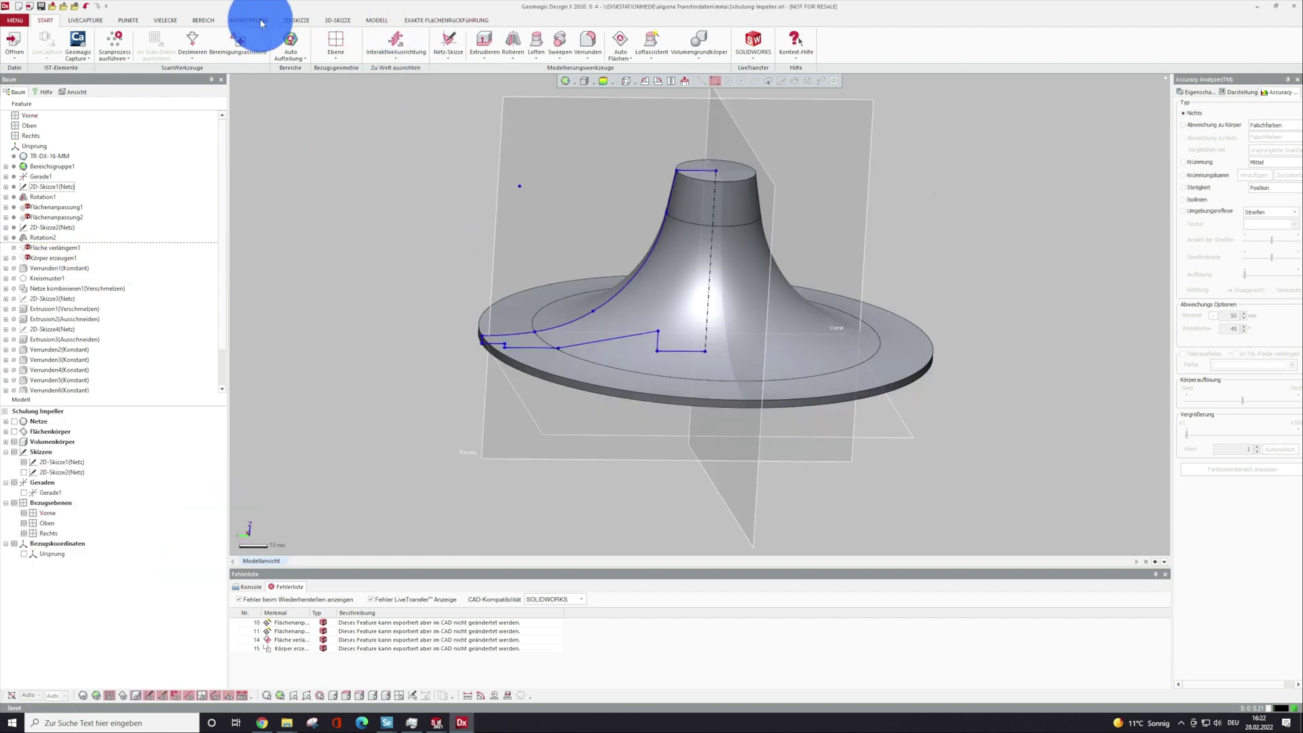
Sketch on the Vorne plane with both spline ends extended, hiding the mesh sketch.
left_click(296, 20)
left_click(20, 54)
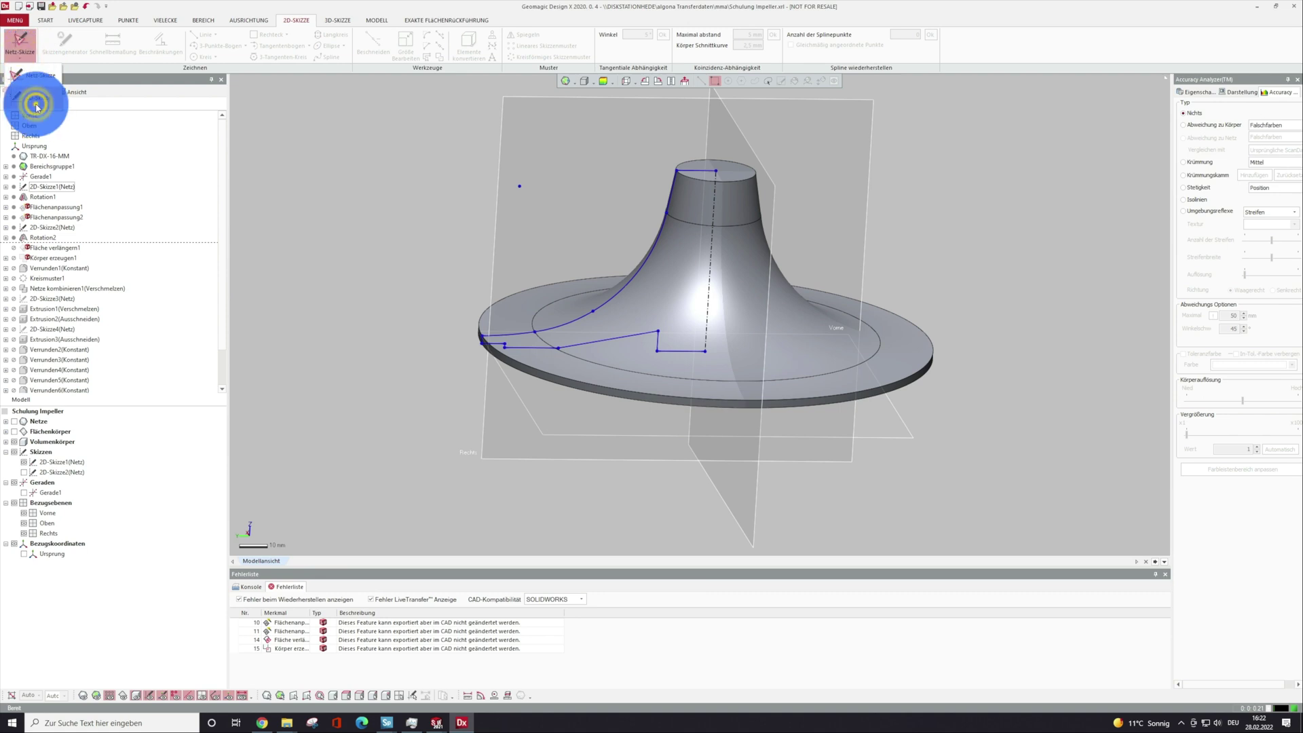
left_click(36, 105)
left_click(532, 151)
left_click(111, 704)
left_click(649, 273)
left_click(24, 462)
Revolve the sketch into Rotation3, roll forward past Körper erzeugen1, and reopen it.
right_click(466, 474)
left_click(475, 516)
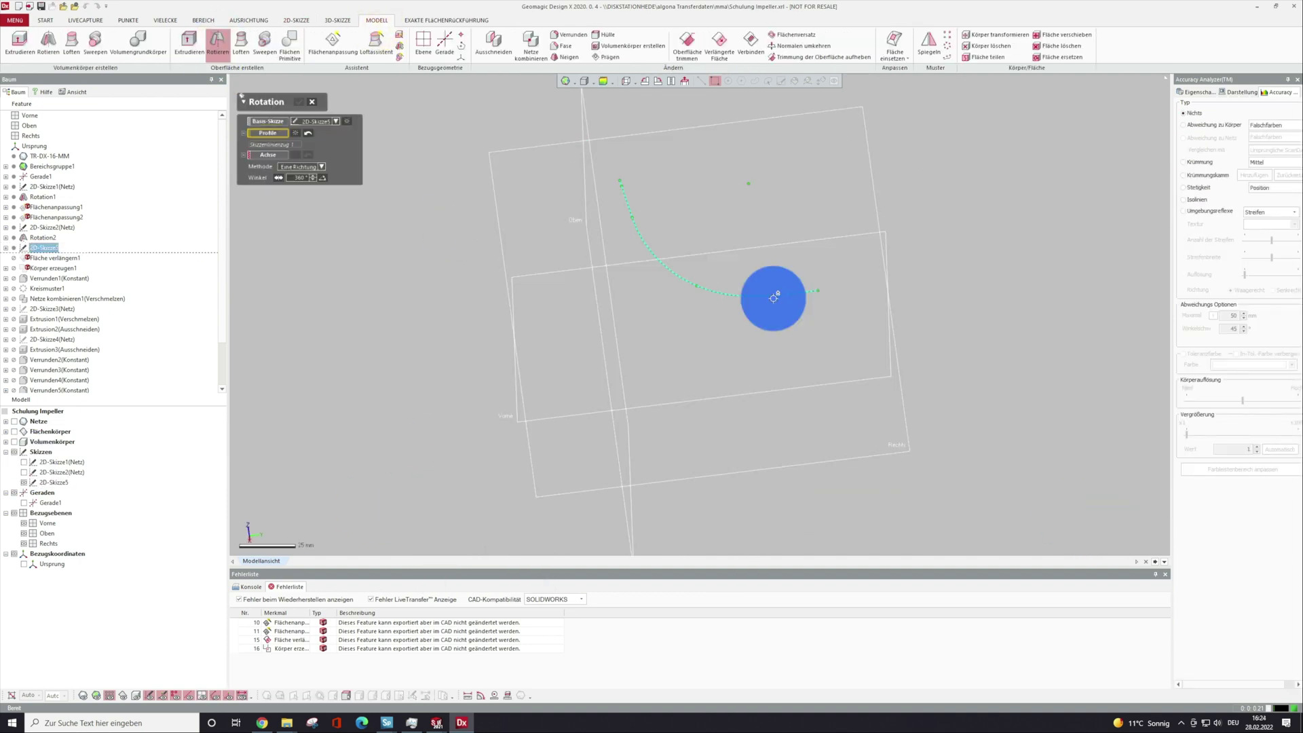
key("Return")
right_click(63, 270)
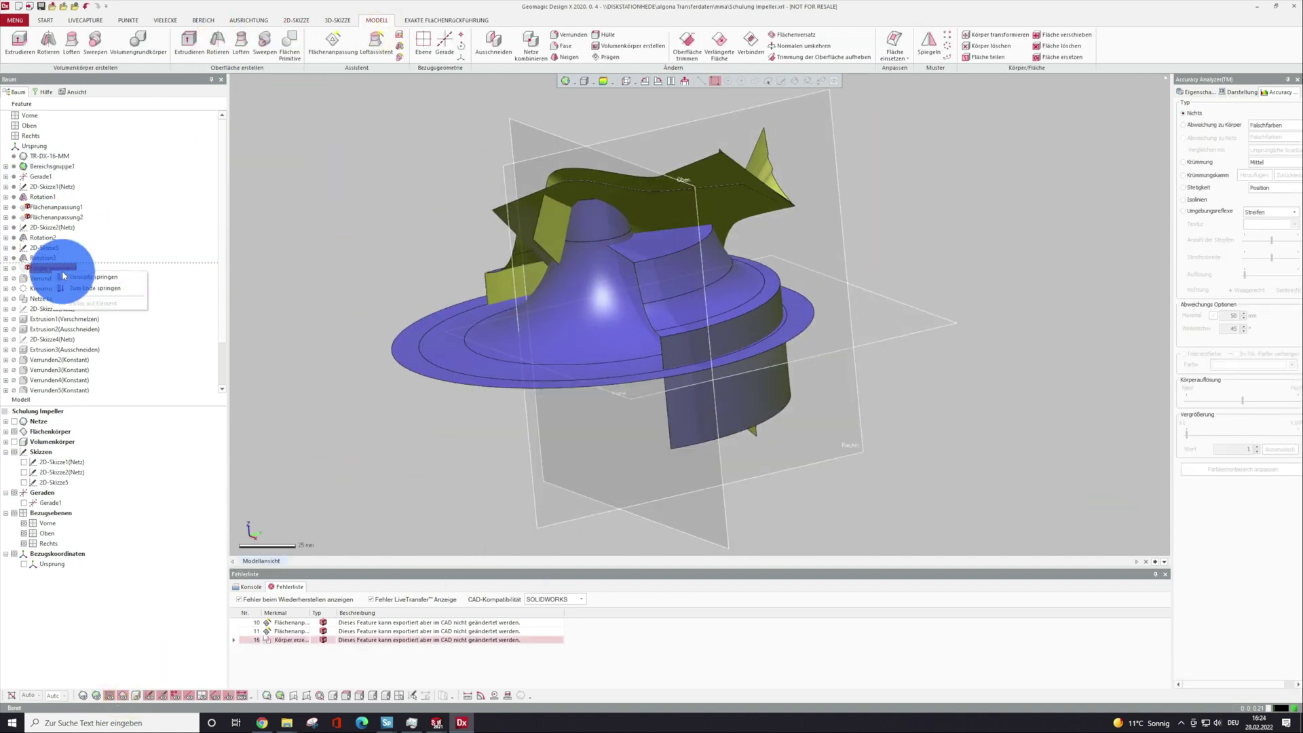
left_click(75, 278)
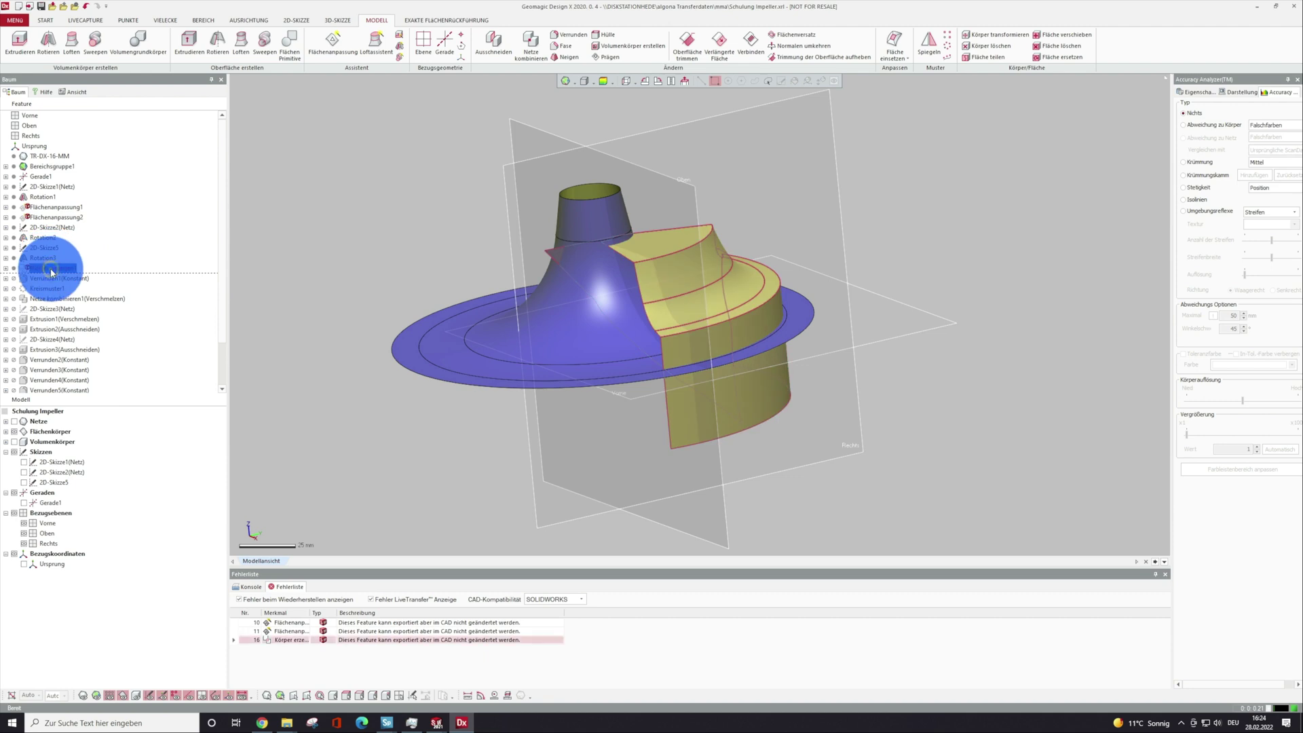
double_click(52, 270)
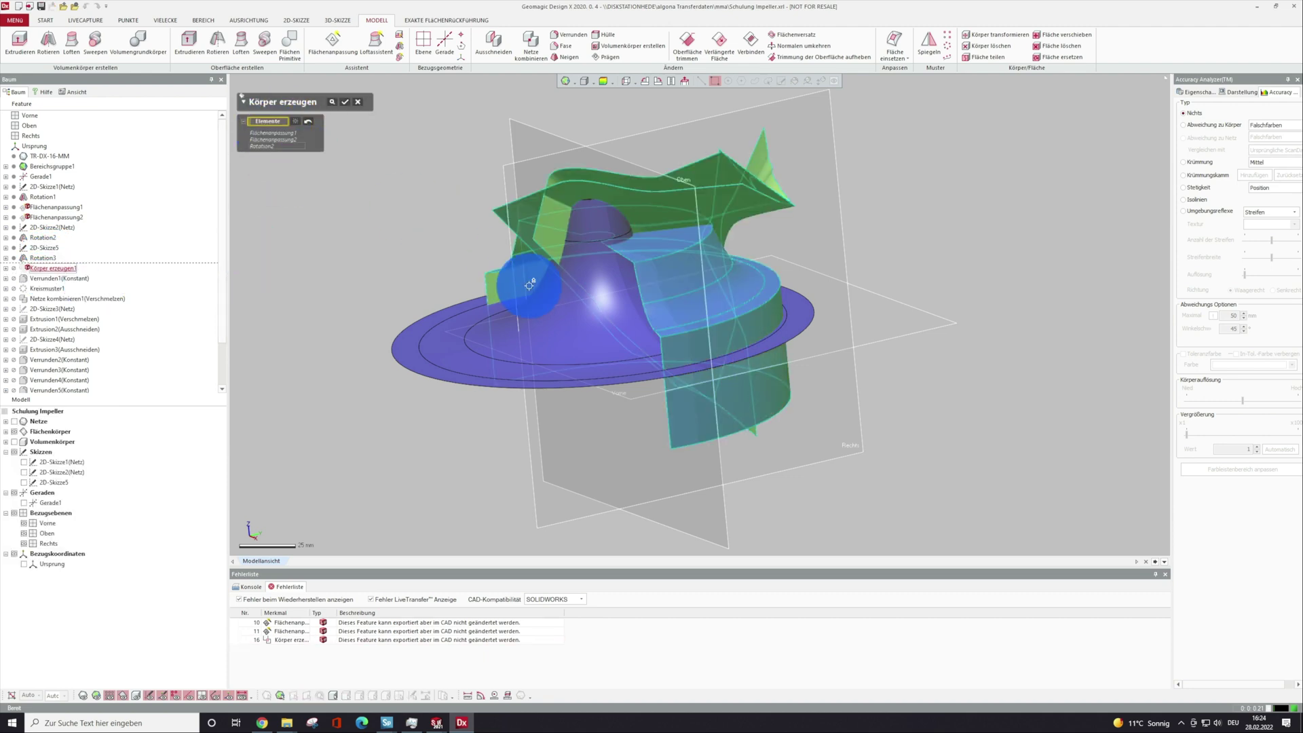
Add Rotation3 to the Körper erzeugen1 elements and dismiss the LiveTransfer warning.
left_click(566, 290)
left_click(358, 105)
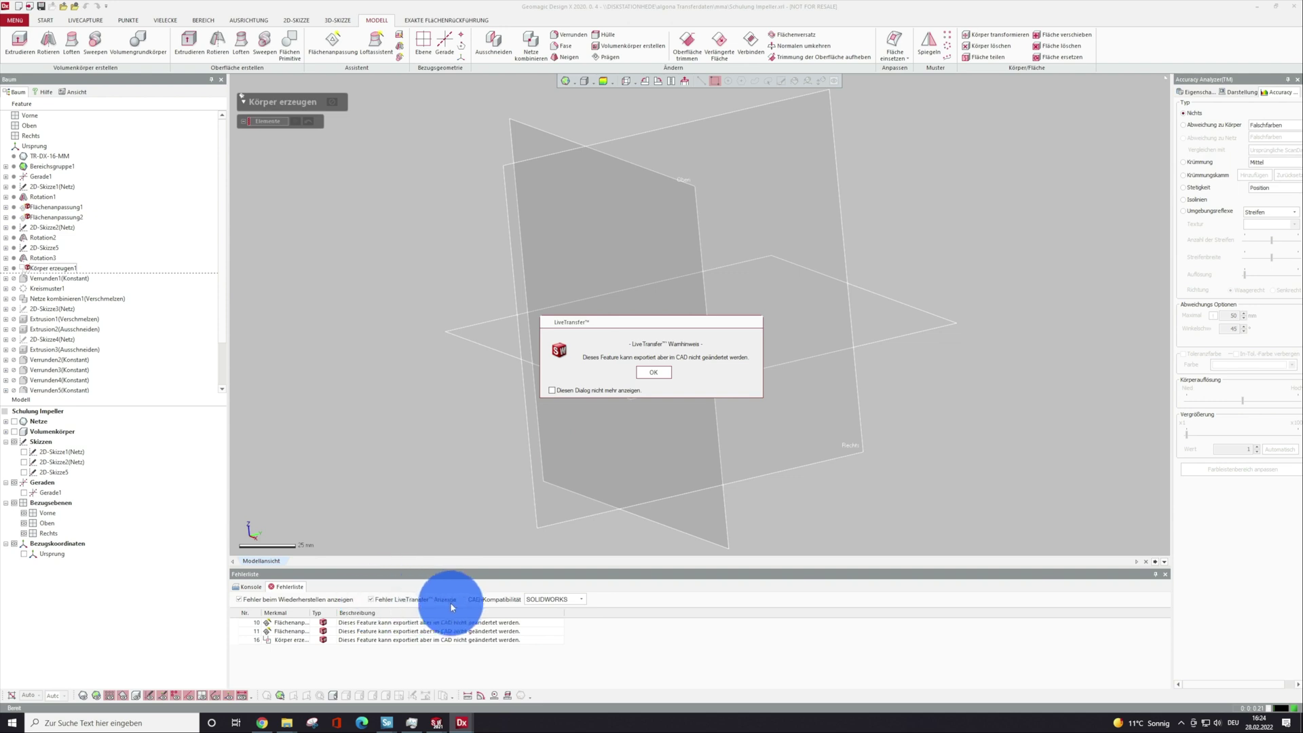
left_click(653, 372)
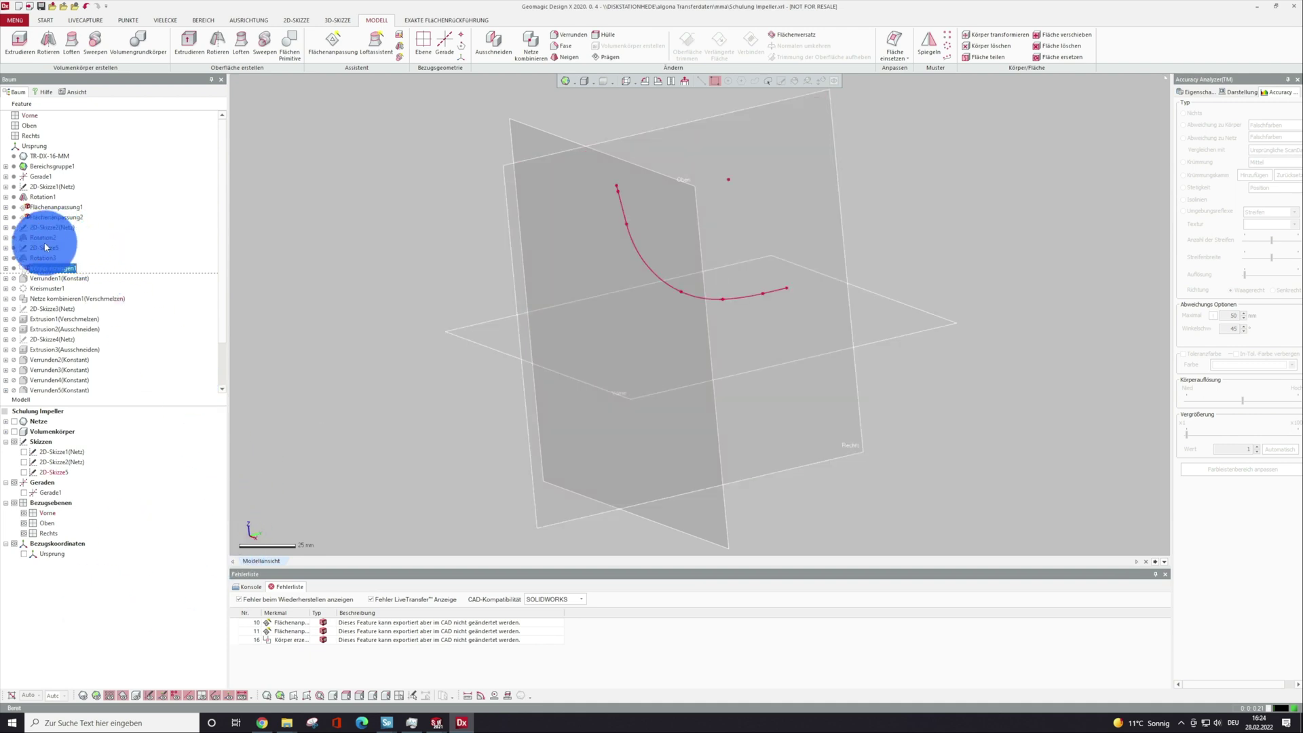
Check the Teil7 part in SOLIDWORKS and return to Design X.
left_click(337, 192)
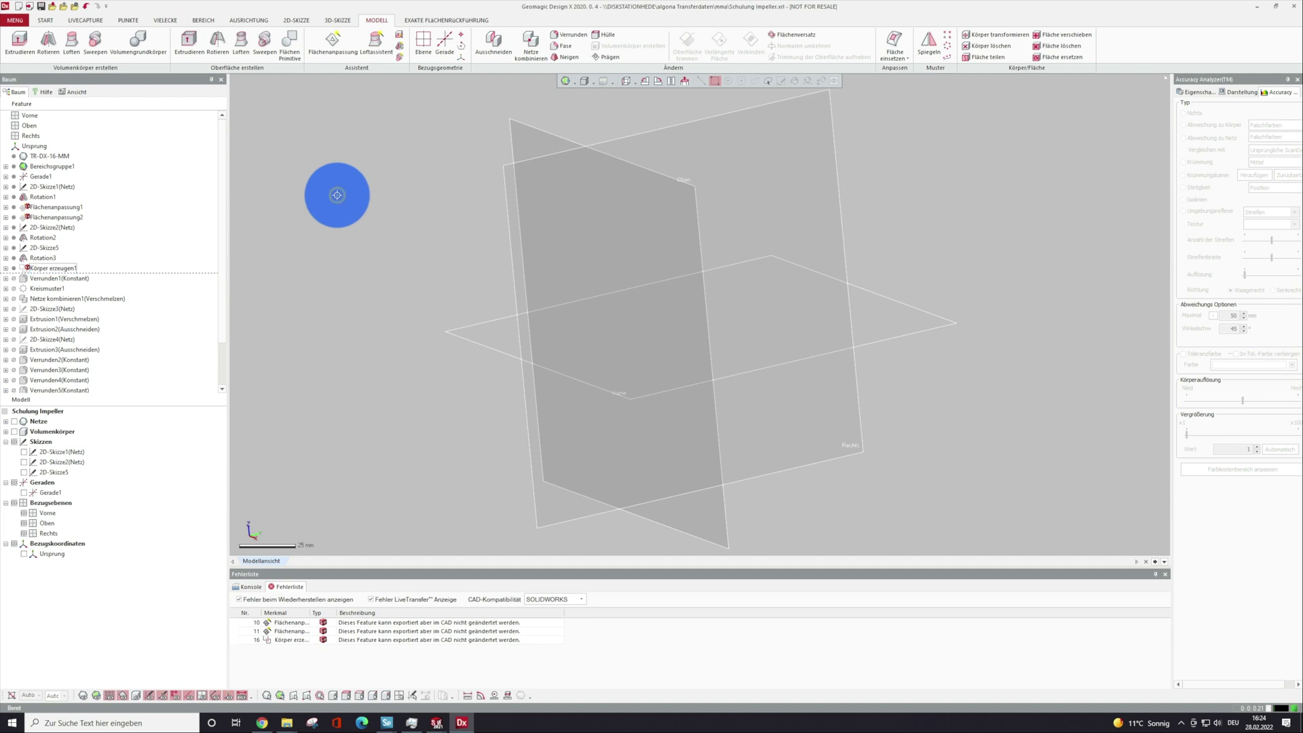
left_click(47, 22)
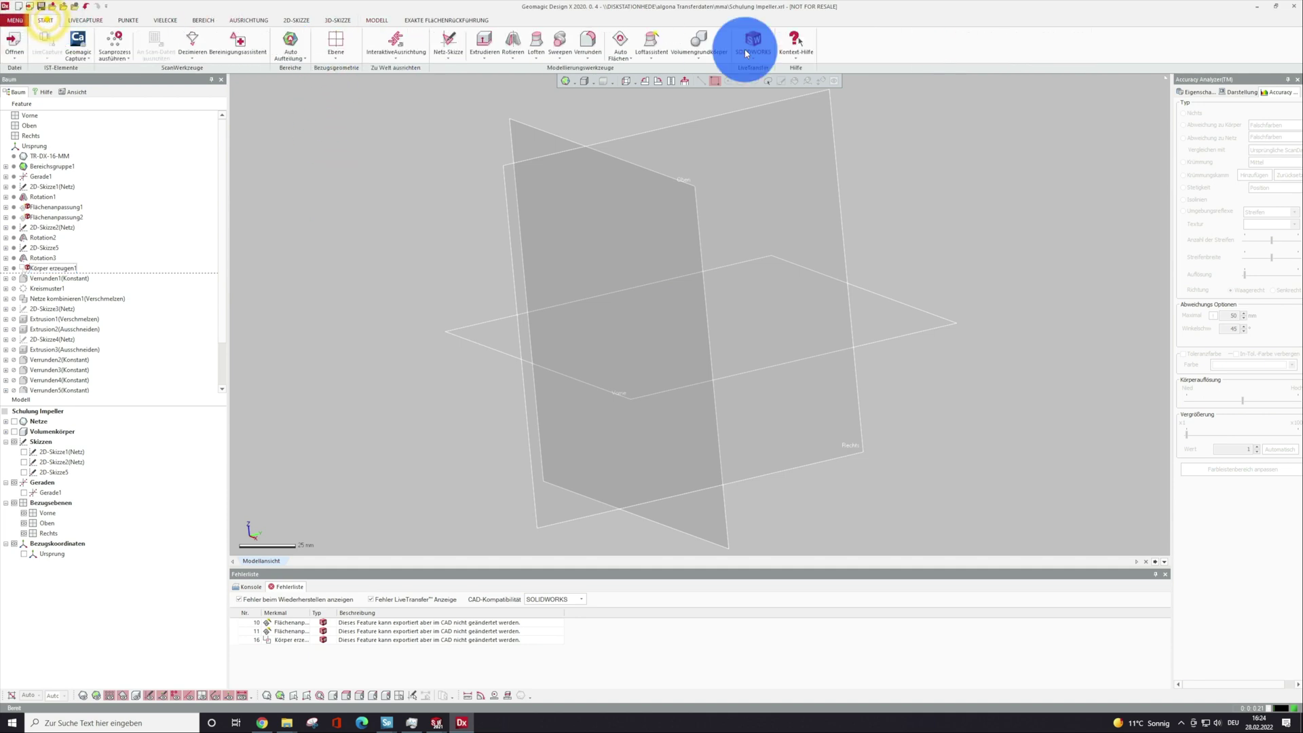
left_click(768, 60)
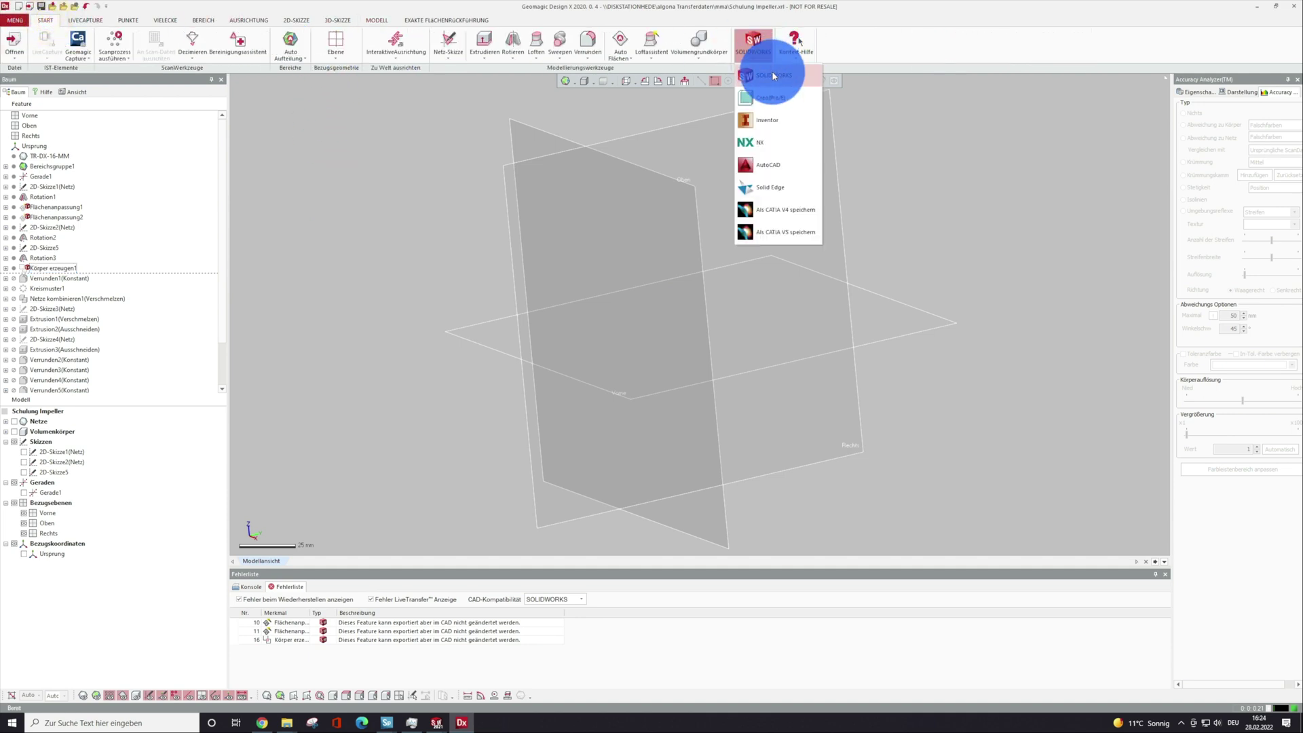
left_click(436, 723)
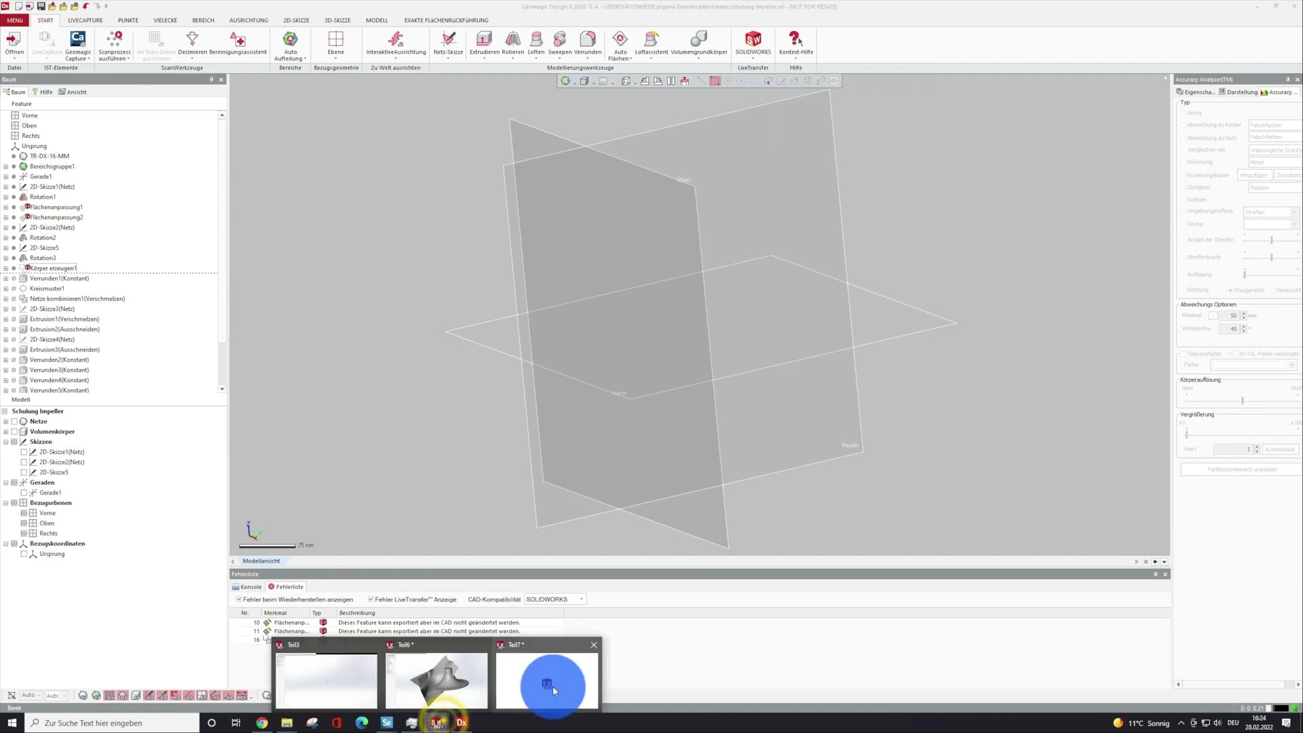
left_click(552, 685)
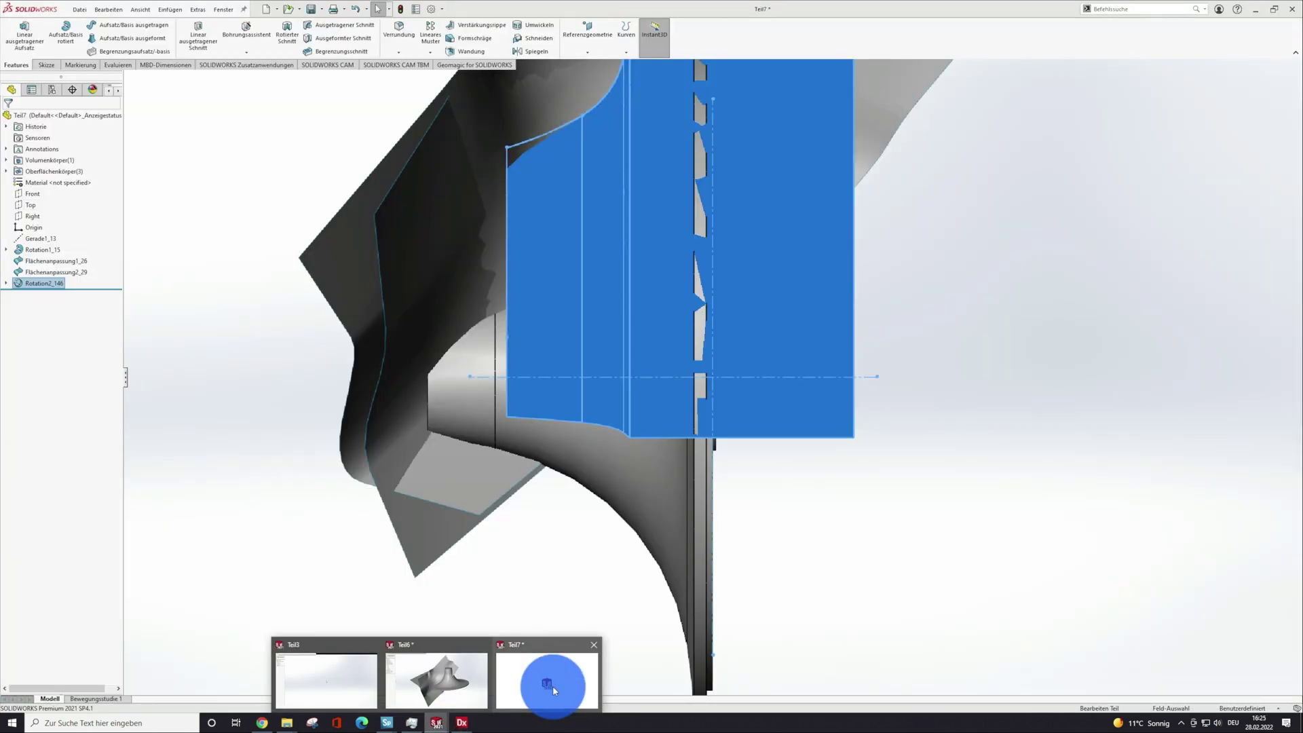
left_click(552, 685)
left_click(461, 722)
Select 2D-Skizze5 and bring up the LiveTransfer to SOLIDWORKS settings.
left_click(107, 246)
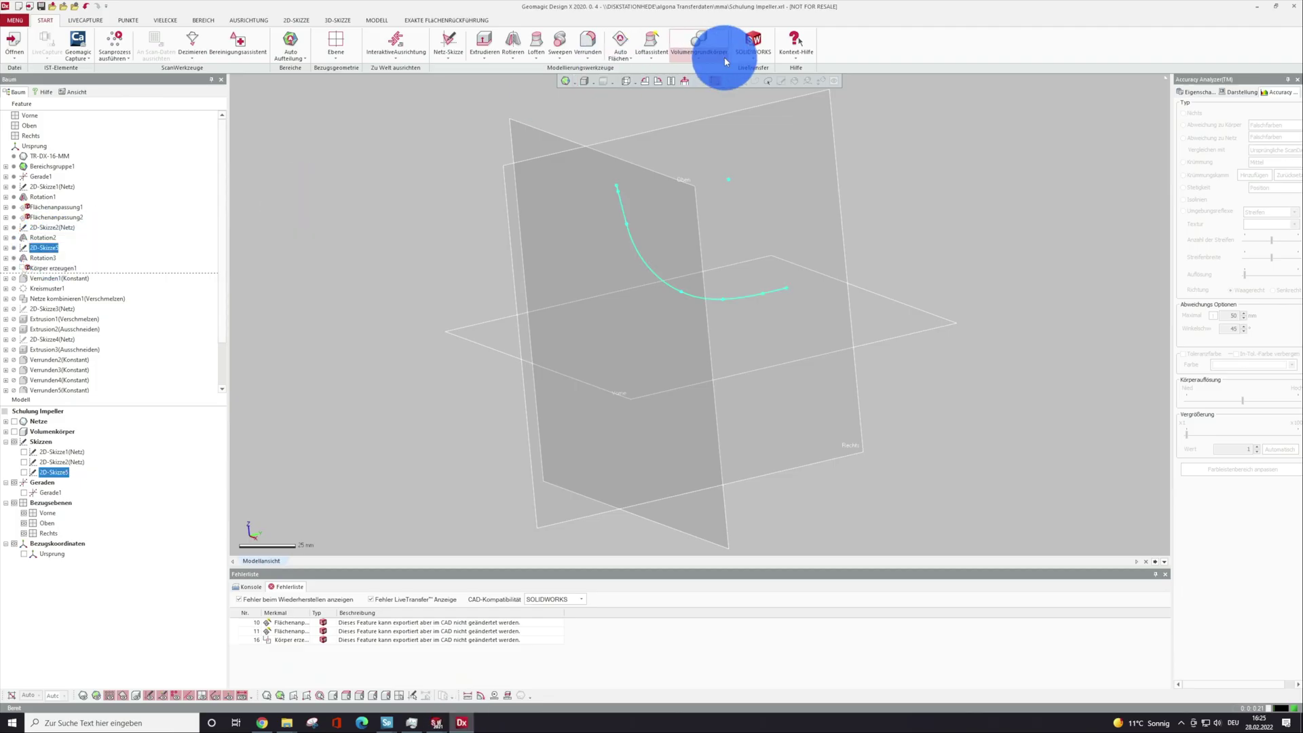
left_click(752, 47)
left_click(763, 83)
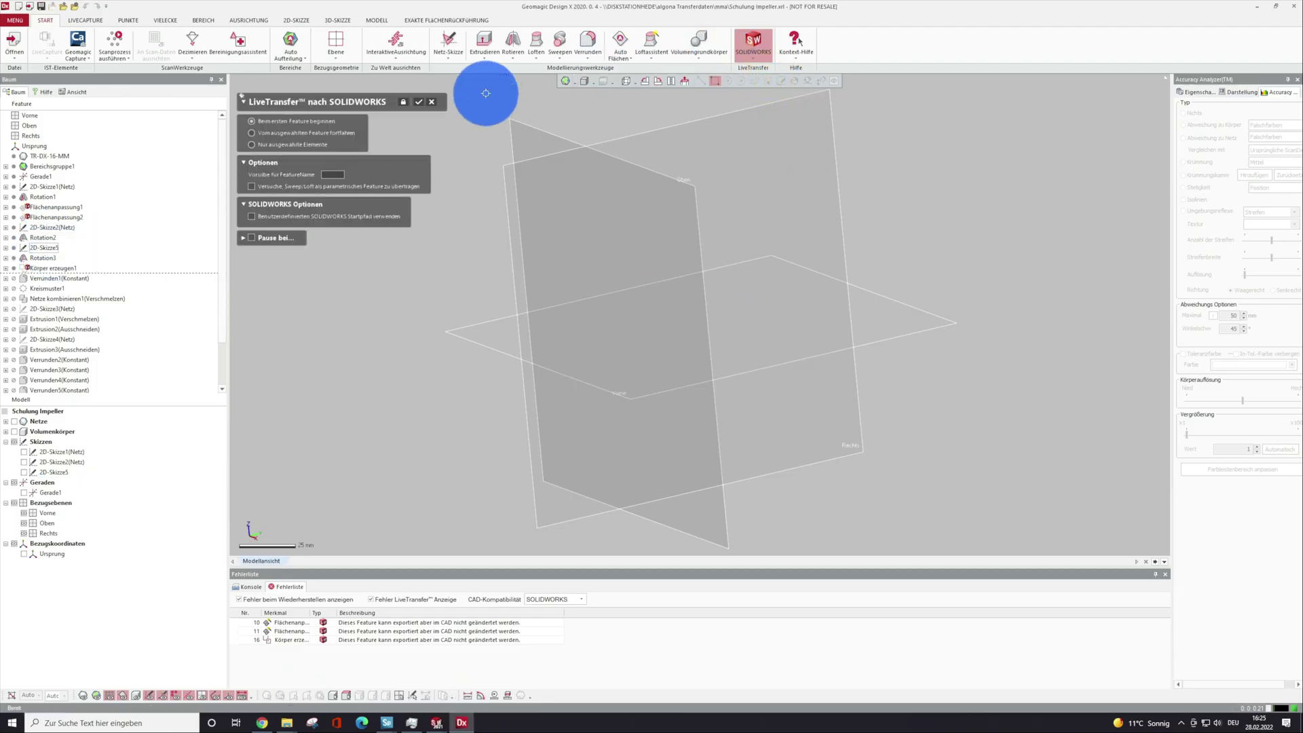
LiveTransfer the model to SOLIDWORKS starting from 2D-Skizze5, then bring up part Teil7.
left_click(291, 132)
left_click(38, 249)
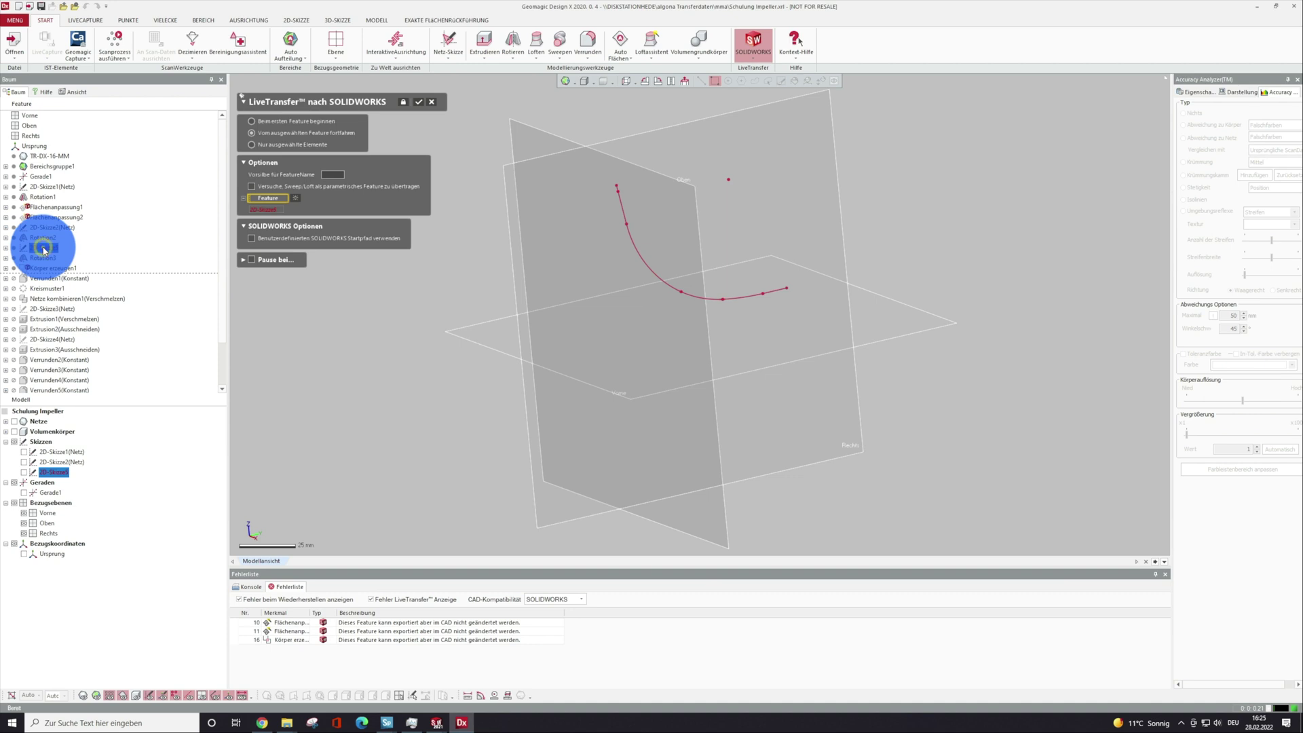
left_click(44, 249)
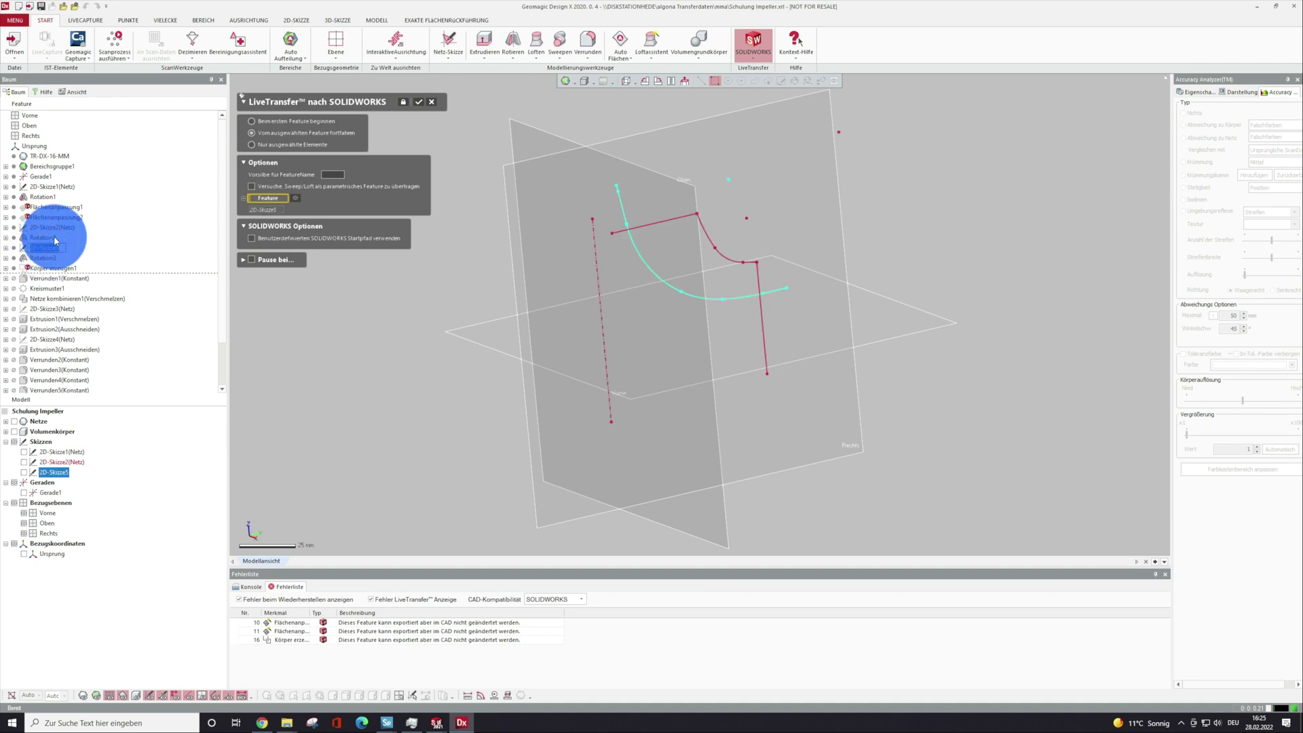
mouse_move(387, 722)
left_click(420, 106)
left_click(529, 674)
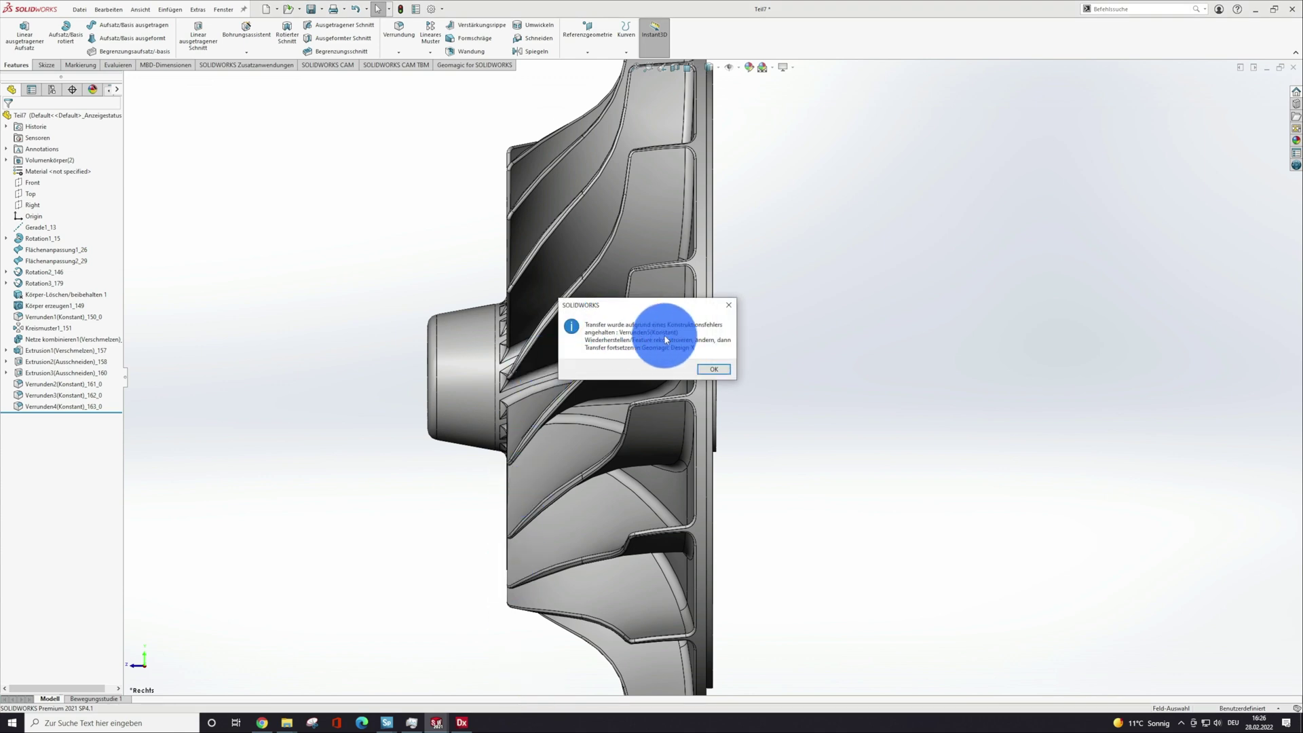
Dismiss the construction-error halt notice and orbit Teil7 to view the impeller's underside.
left_click(711, 370)
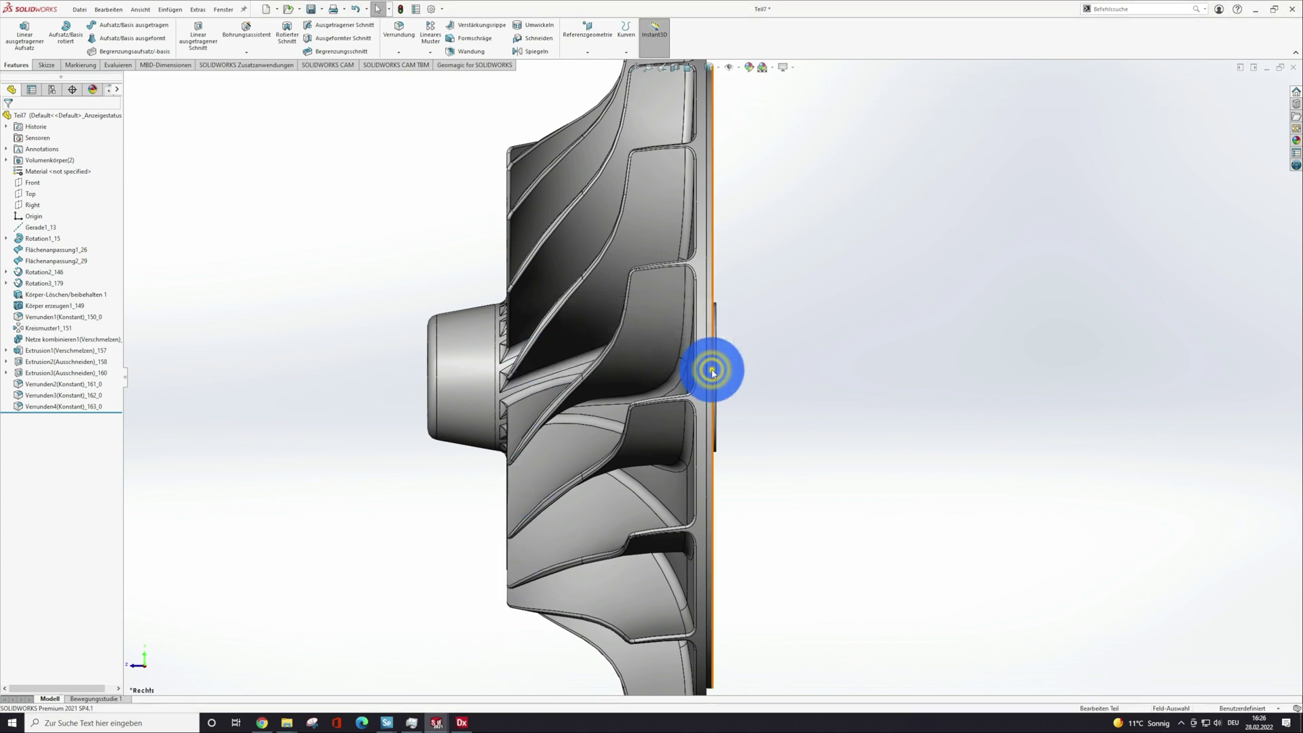
mouse_move(852, 473)
middle_mouse_down()
mouse_move(823, 465)
mouse_move(766, 276)
middle_mouse_up()
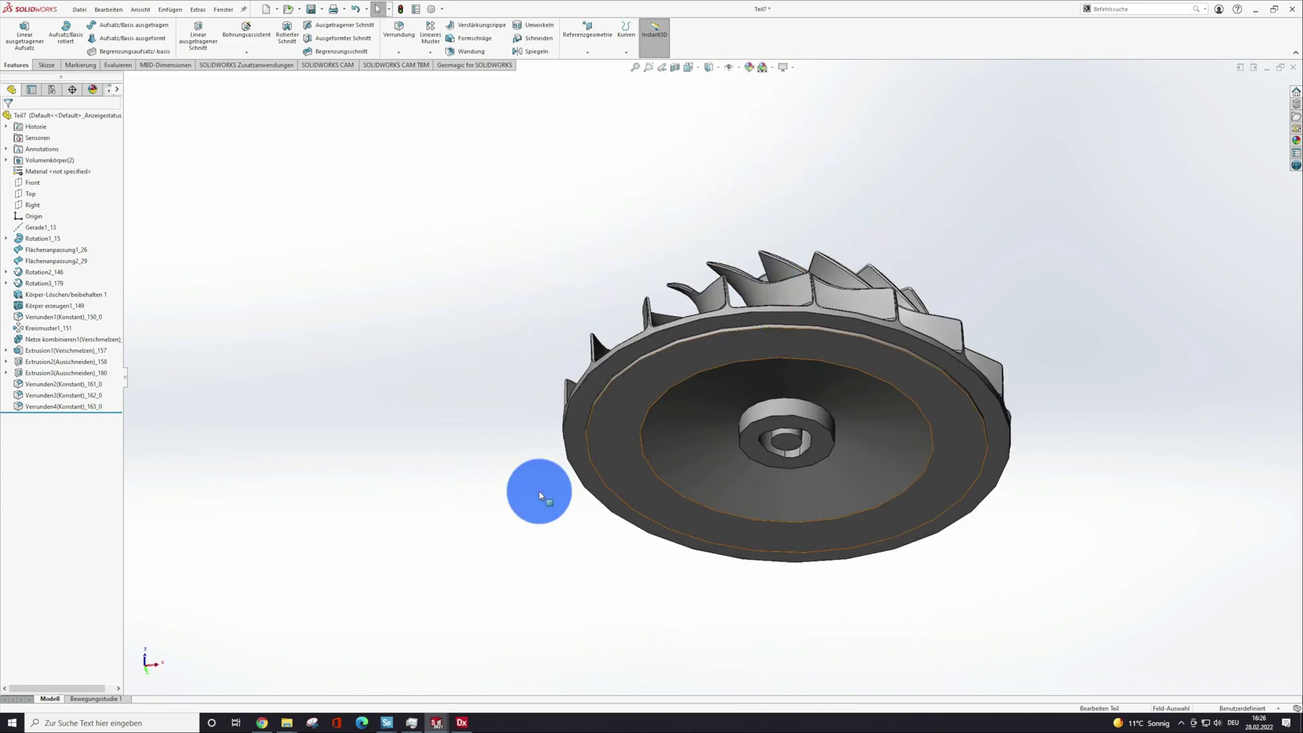
Back in Design X, roll the feature tree back before the extrusions and edit 2D-Skizze3.
left_click(462, 721)
scroll(601, 325, "up", 2)
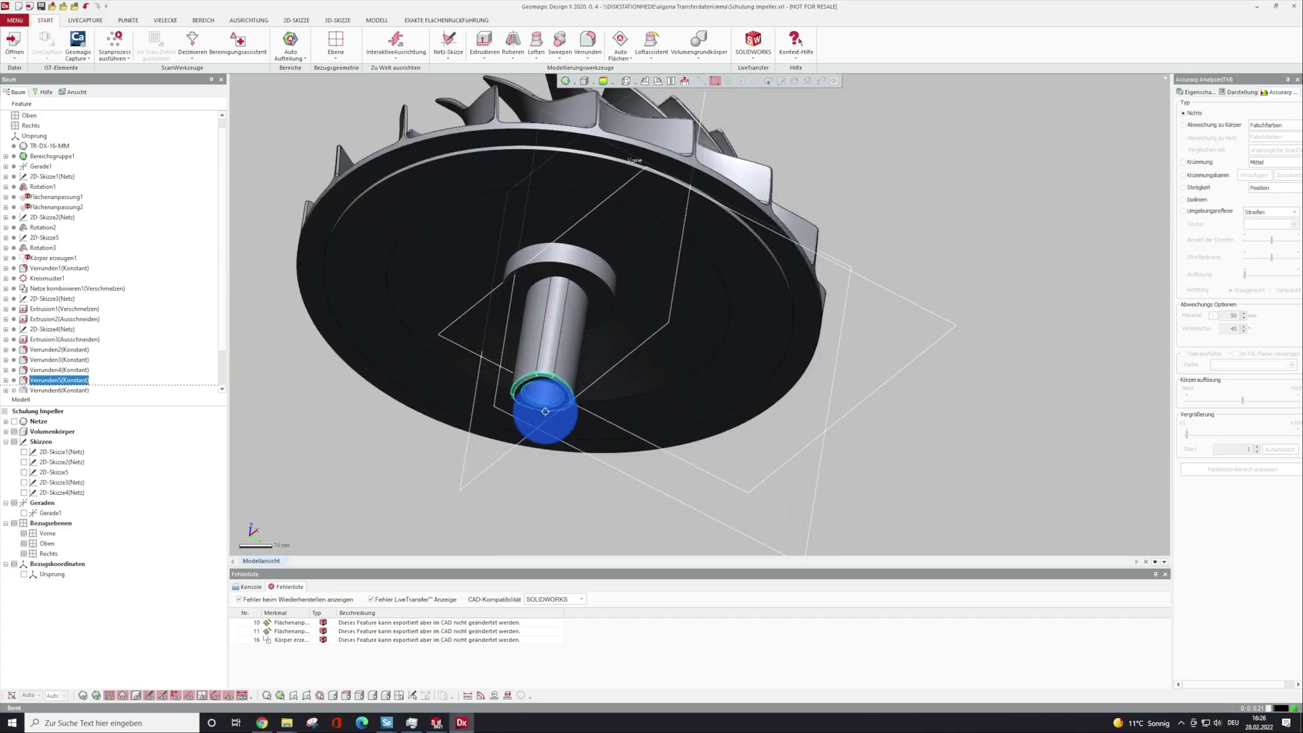
scroll(539, 402, "up", 2)
scroll(457, 363, "down", 1)
left_click_drag(43, 393, 49, 293)
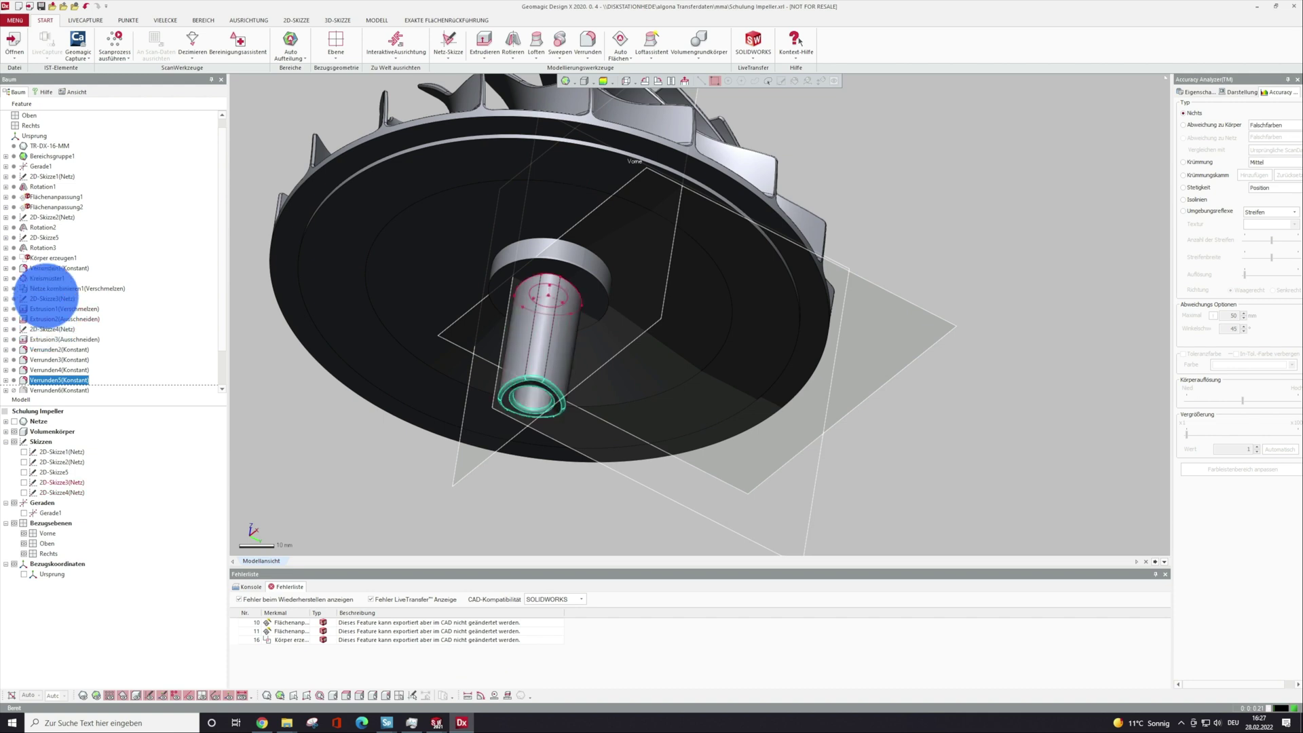
right_click(50, 299)
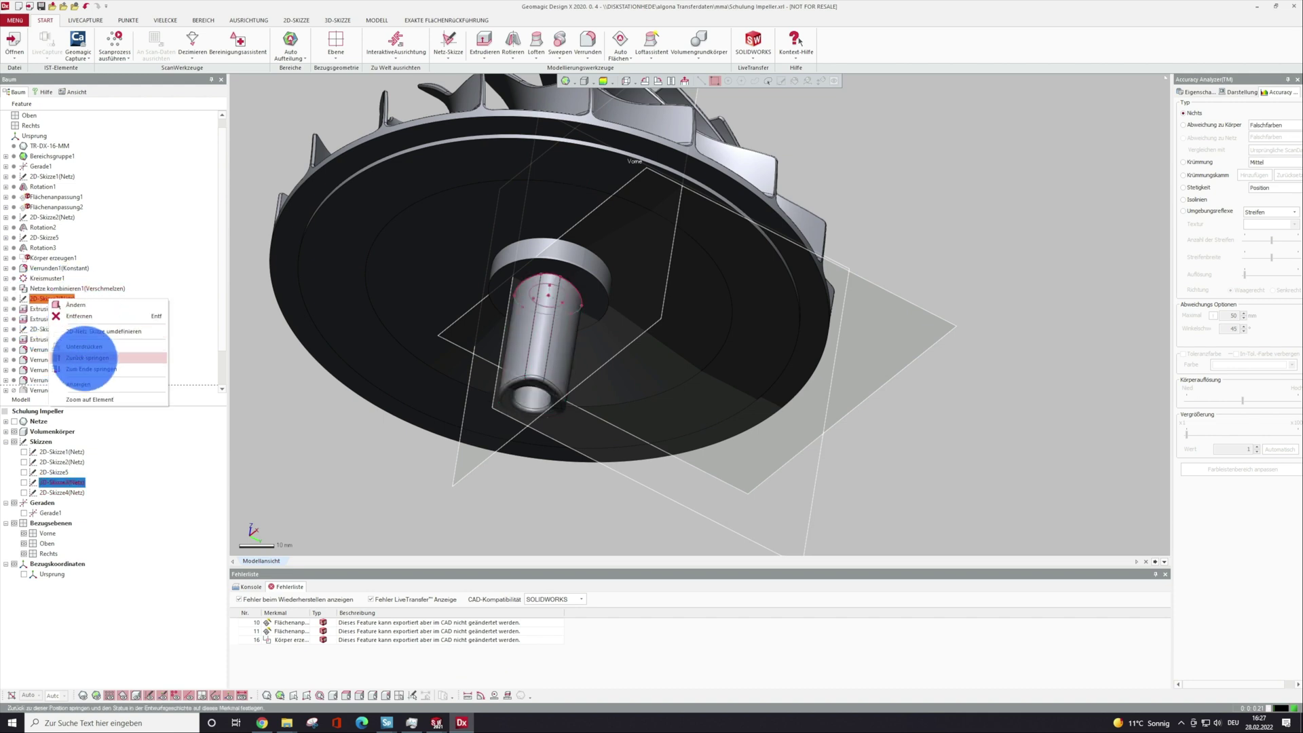
left_click(89, 353)
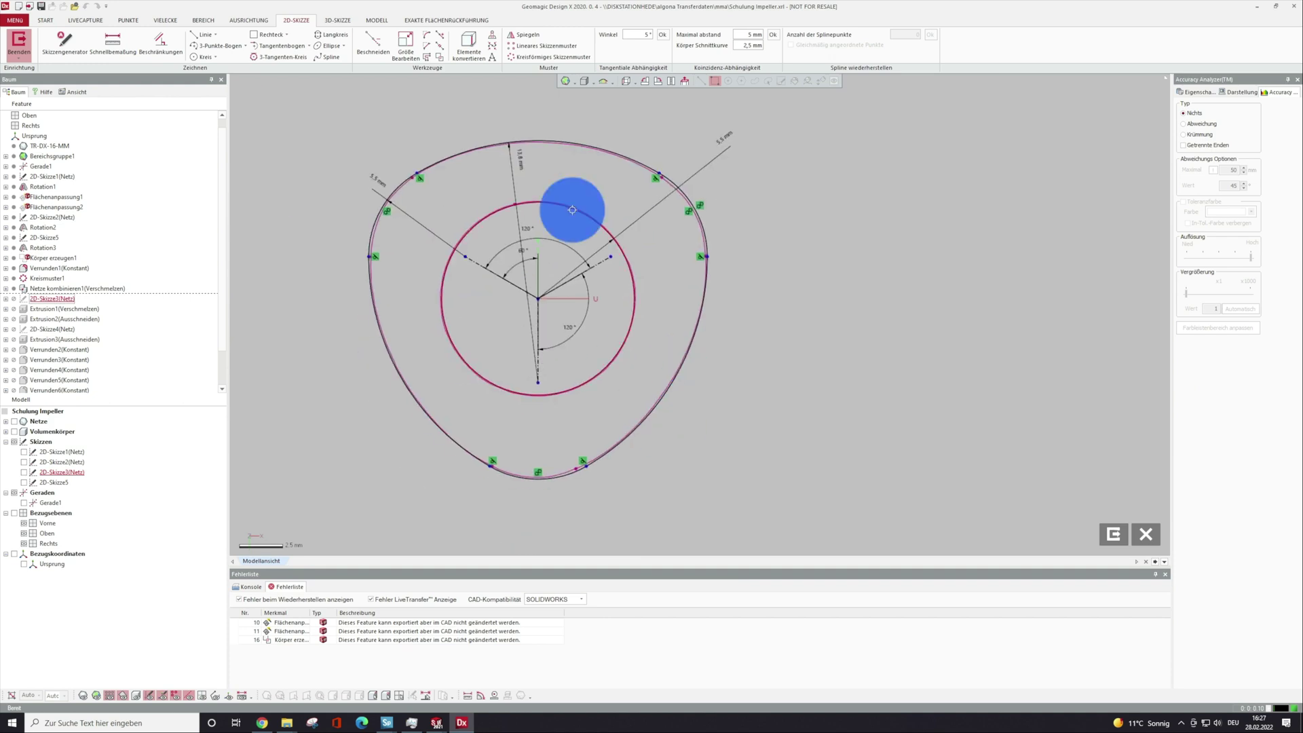
Create 2D-Skizze6 on the Vorne plane and make it the profile of Extrusion2(Ausschneiden).
left_click(72, 278)
key("Return")
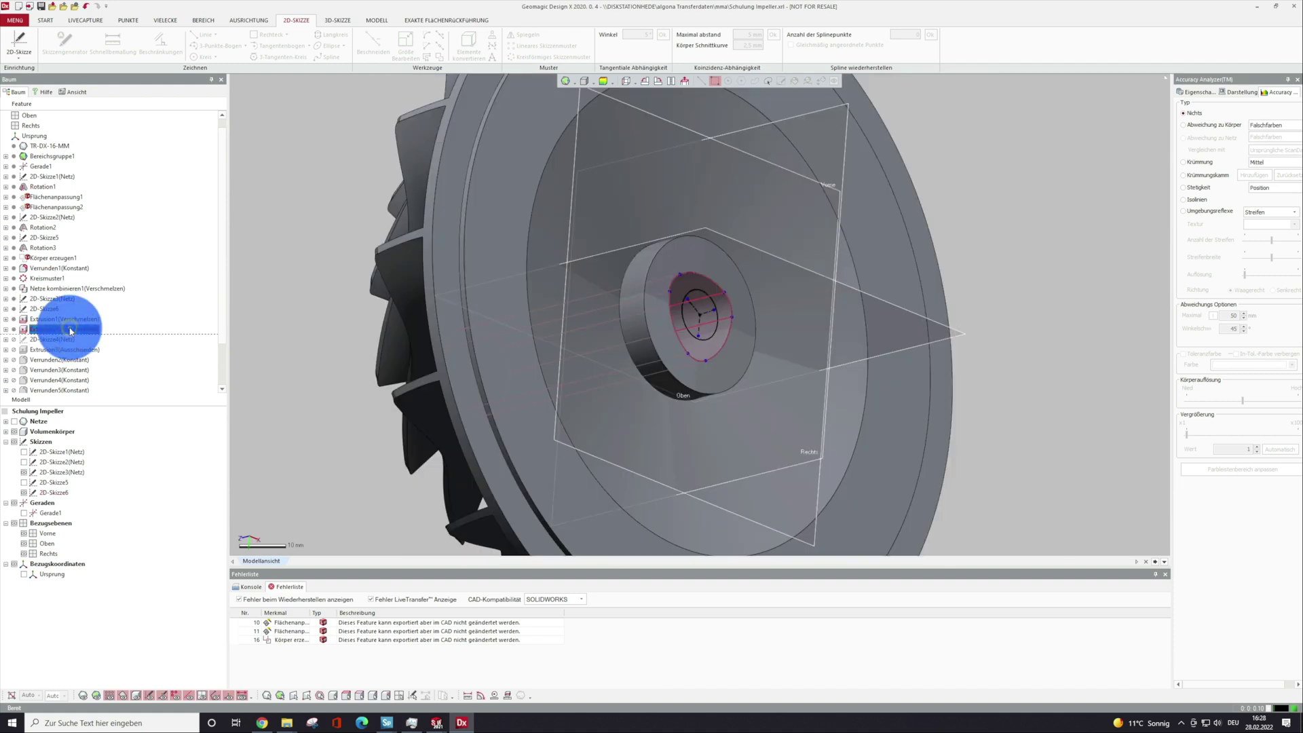
double_click(67, 328)
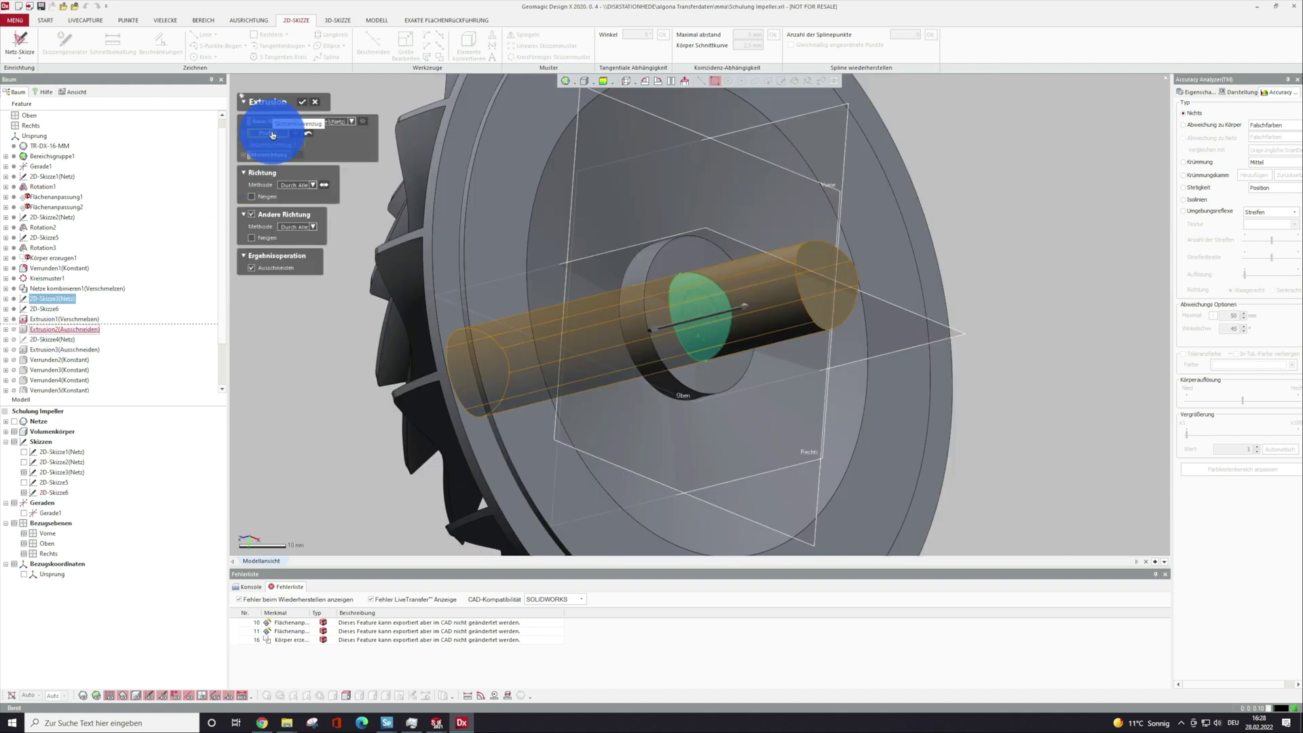
left_click(45, 309)
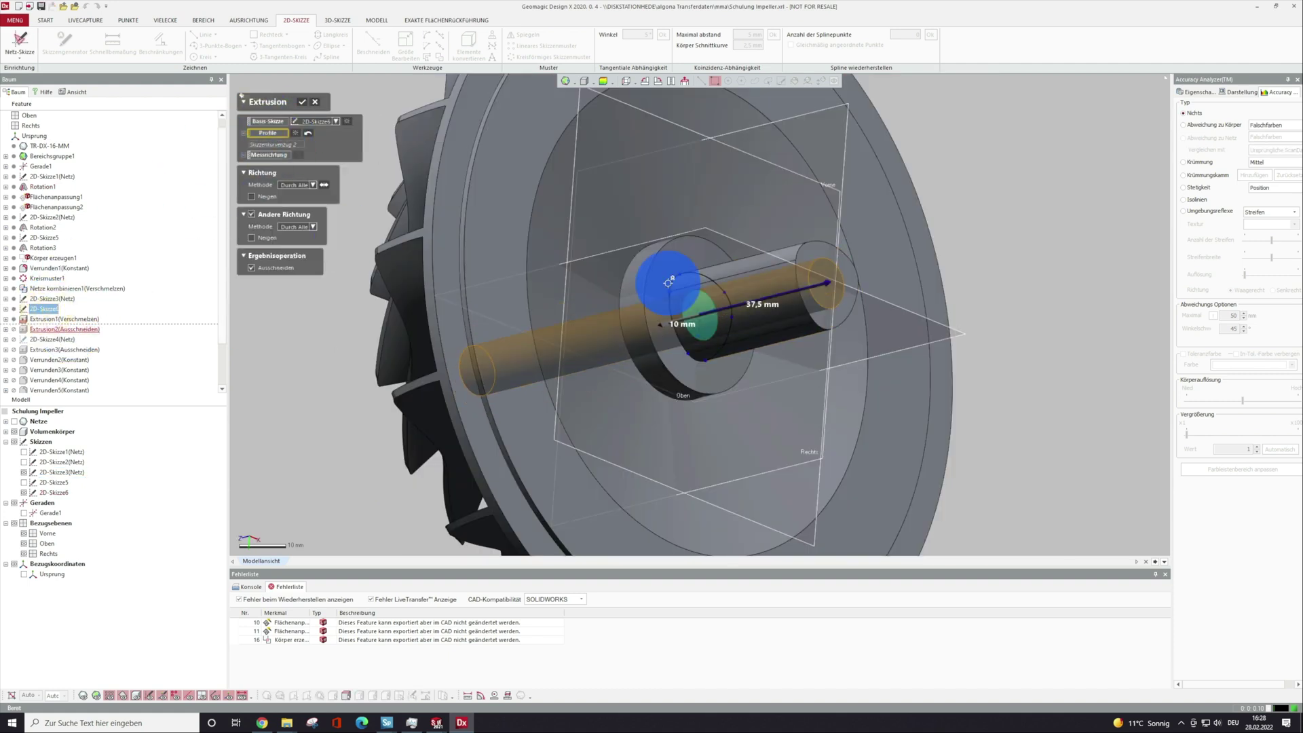
left_click(302, 102)
mouse_move(276, 162)
right_mouse_down()
mouse_move(684, 339)
mouse_move(747, 329)
right_mouse_up()
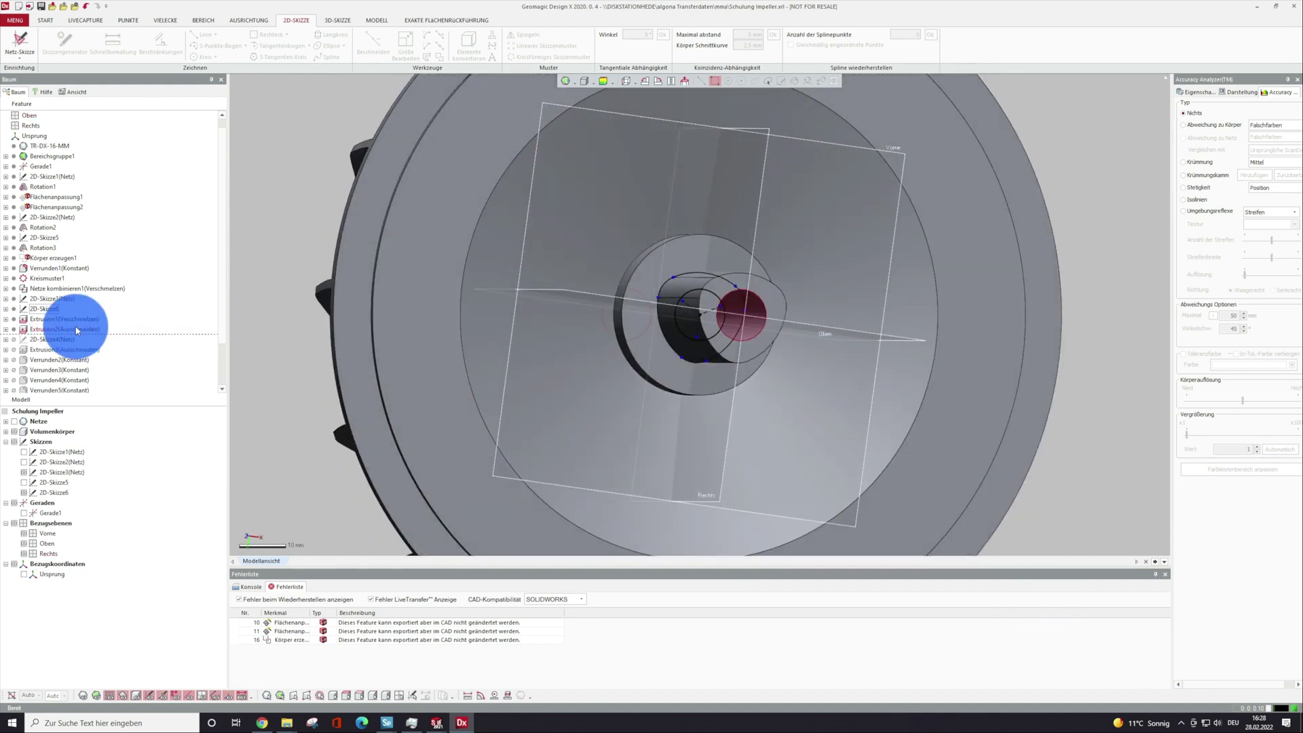
left_click(762, 49)
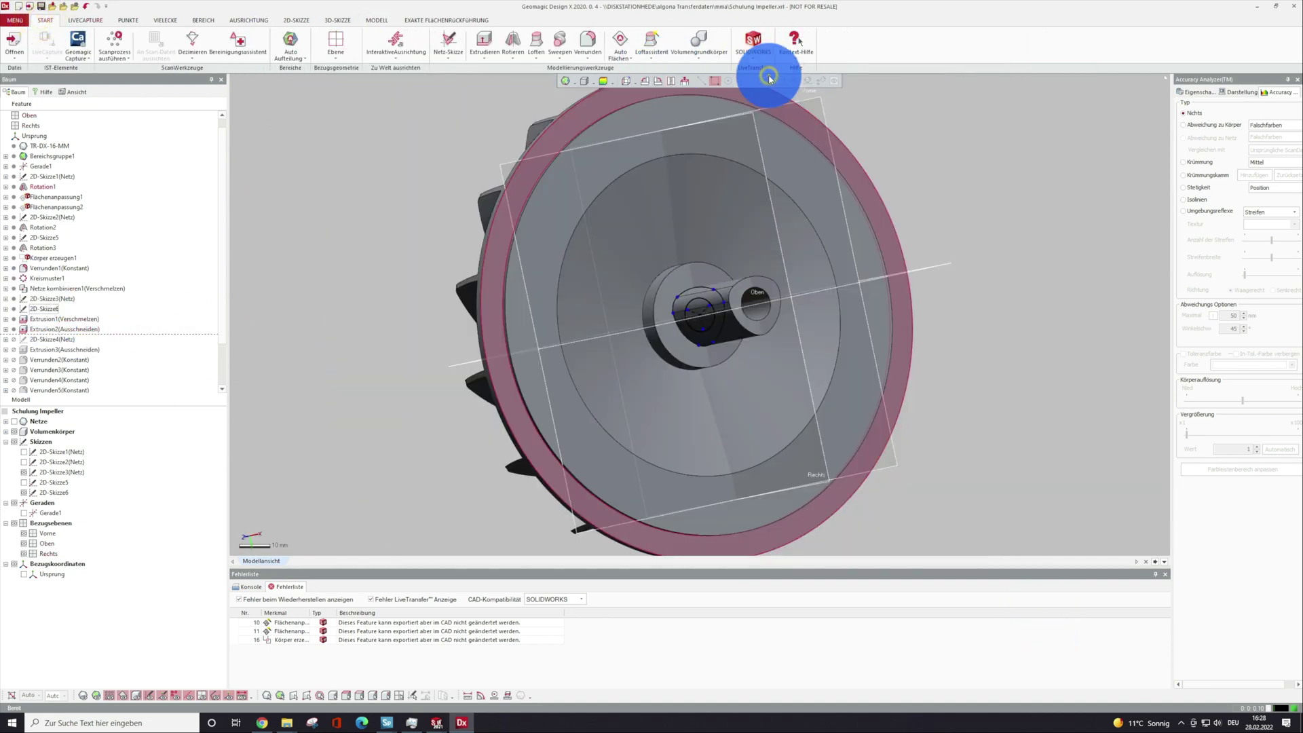
LiveTransfer the full impeller to SOLIDWORKS from the first feature and switch to Teil8.
left_click(769, 78)
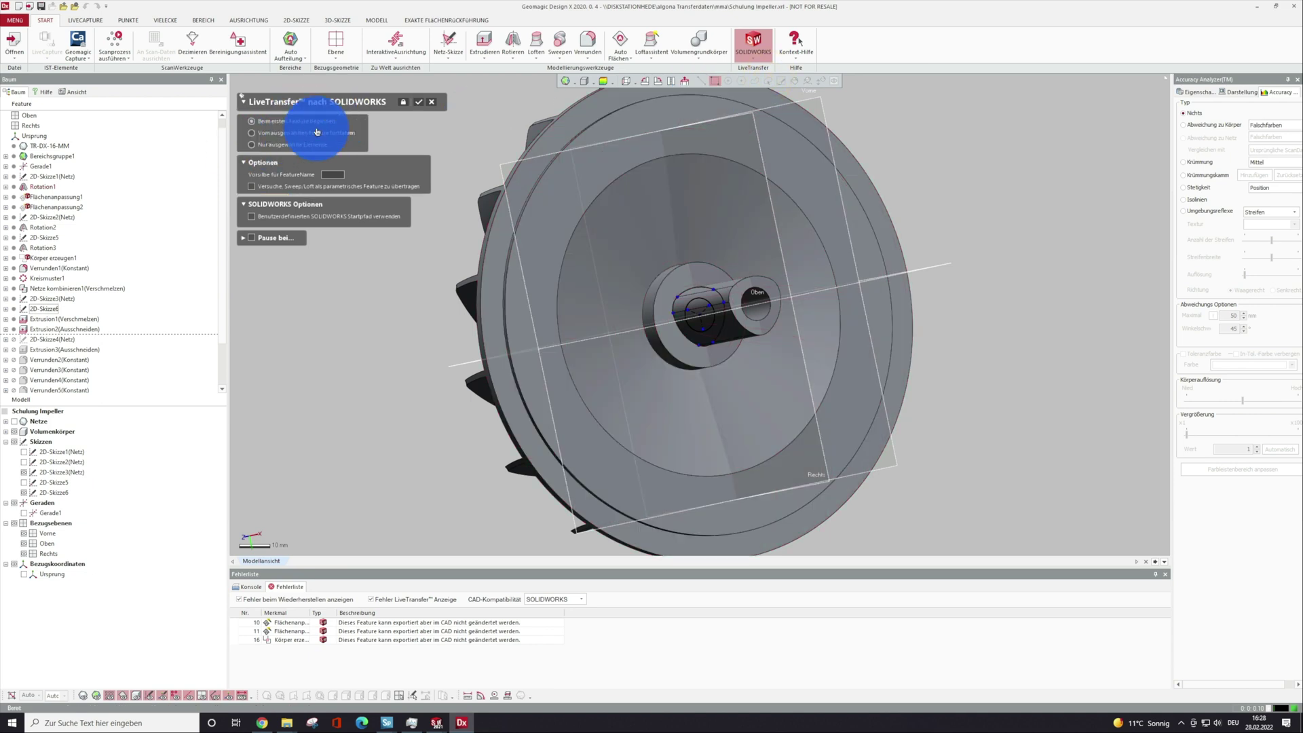
left_click(417, 101)
mouse_move(387, 722)
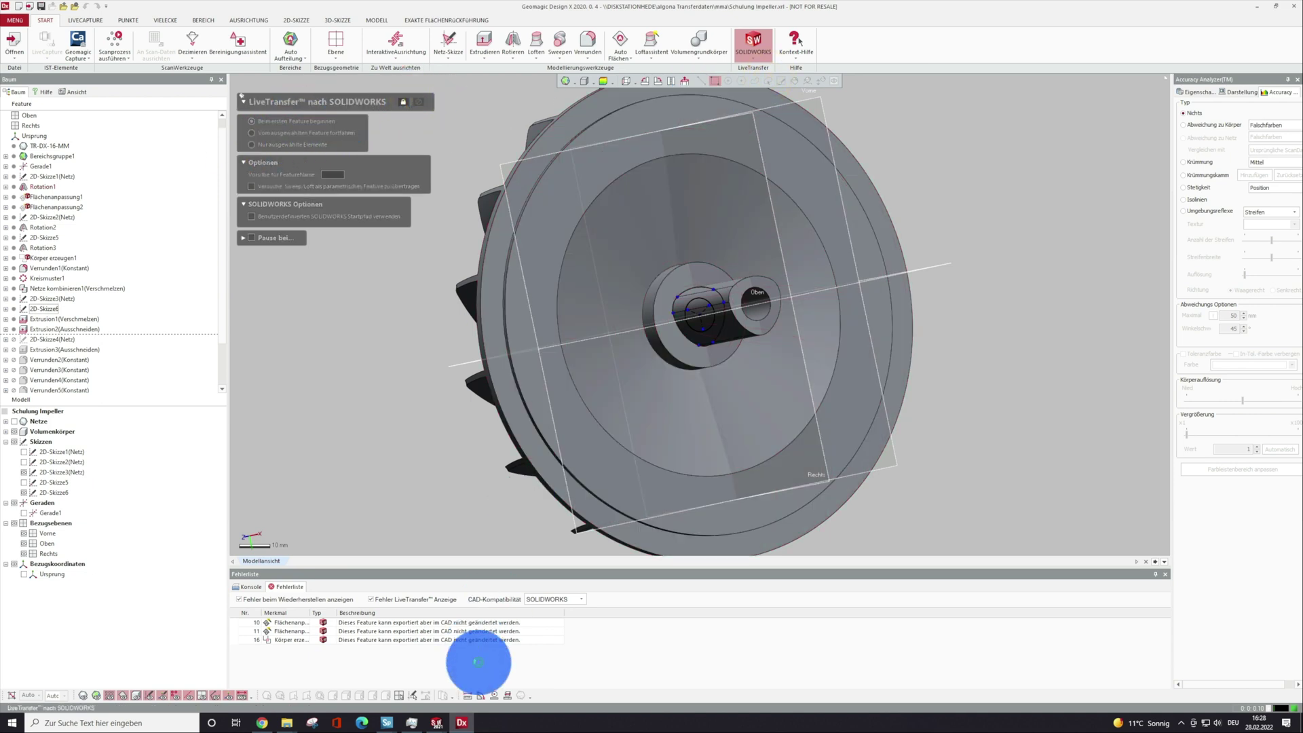
left_click(576, 682)
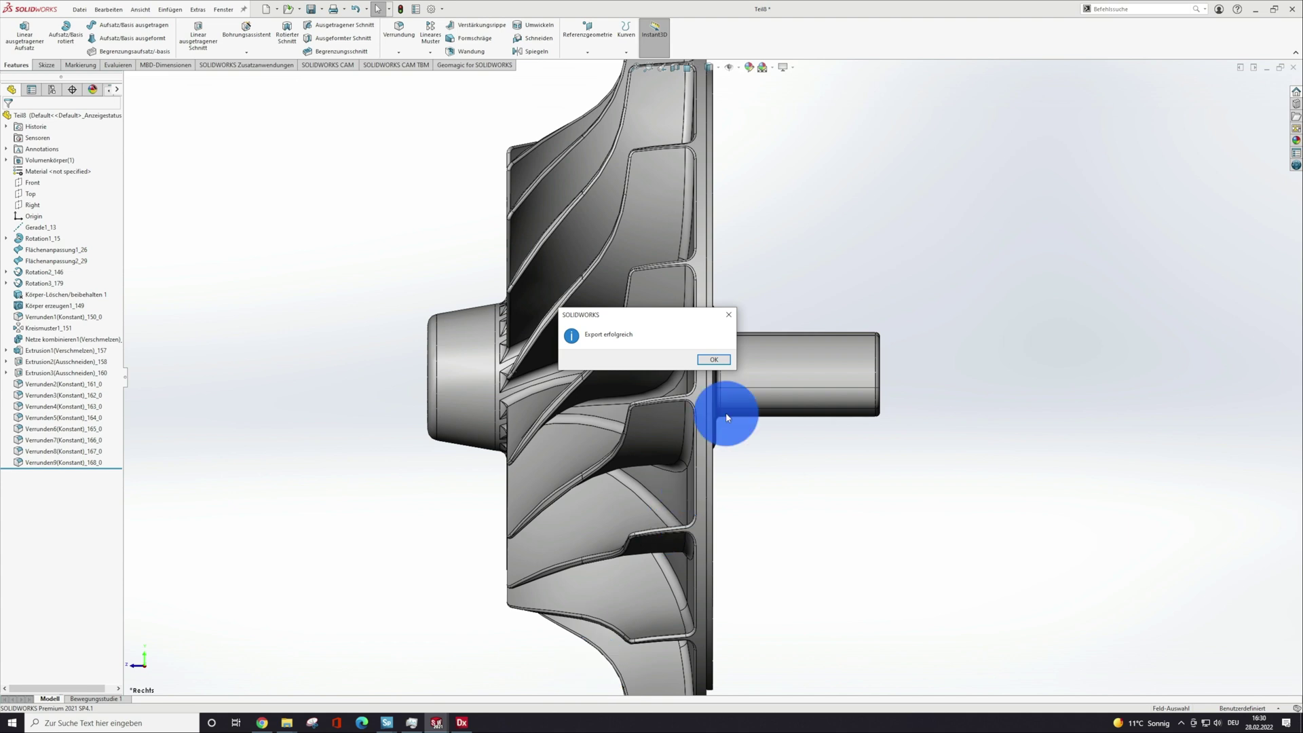
Dismiss the export-successful notice and open the bore cut's sketch for editing.
left_click(709, 363)
mouse_move(872, 490)
middle_mouse_down()
mouse_move(855, 500)
mouse_move(750, 483)
mouse_move(721, 495)
mouse_move(821, 730)
mouse_move(744, 270)
mouse_move(821, 438)
mouse_move(820, 183)
mouse_move(741, 212)
middle_mouse_up()
left_click(740, 216)
right_click(38, 376)
left_click(123, 319)
Change the bore diameter from 17 mm to 18 mm and rebuild the part.
middle_click_drag(785, 247, 669, 405)
scroll(669, 405, "down", 5)
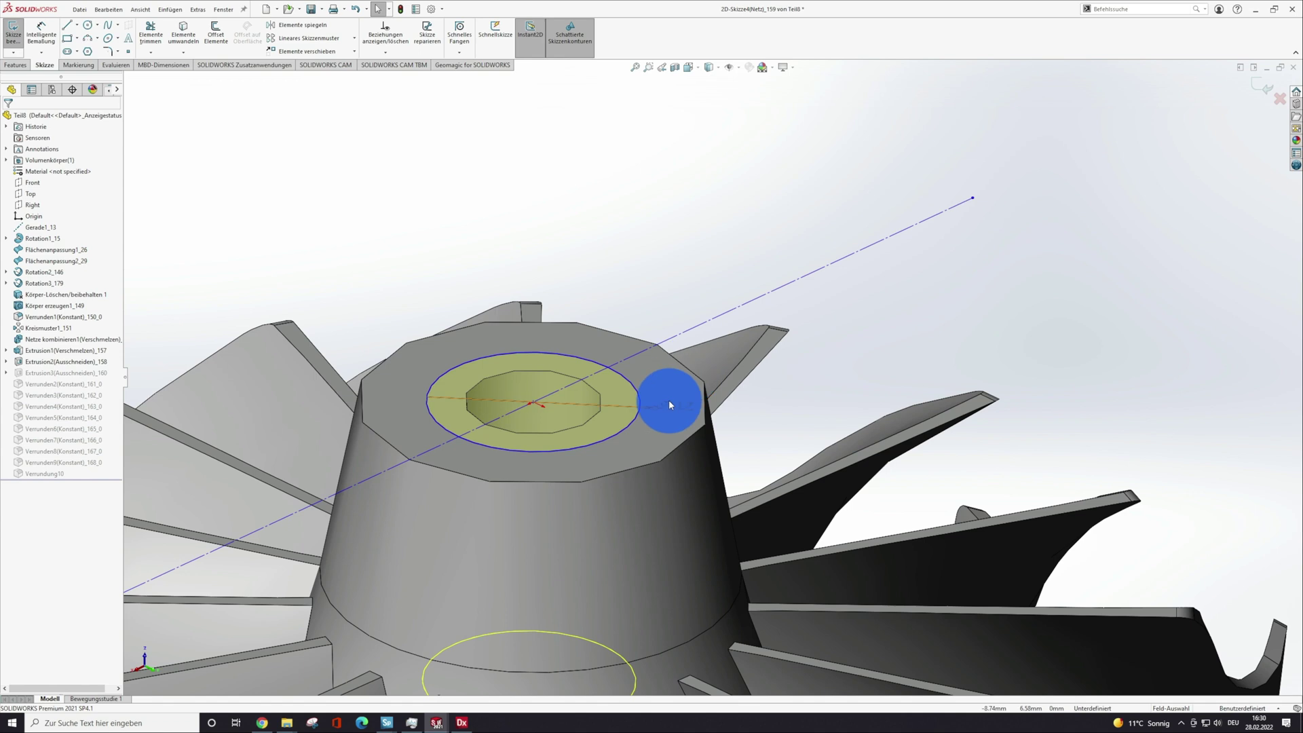
left_click(676, 408)
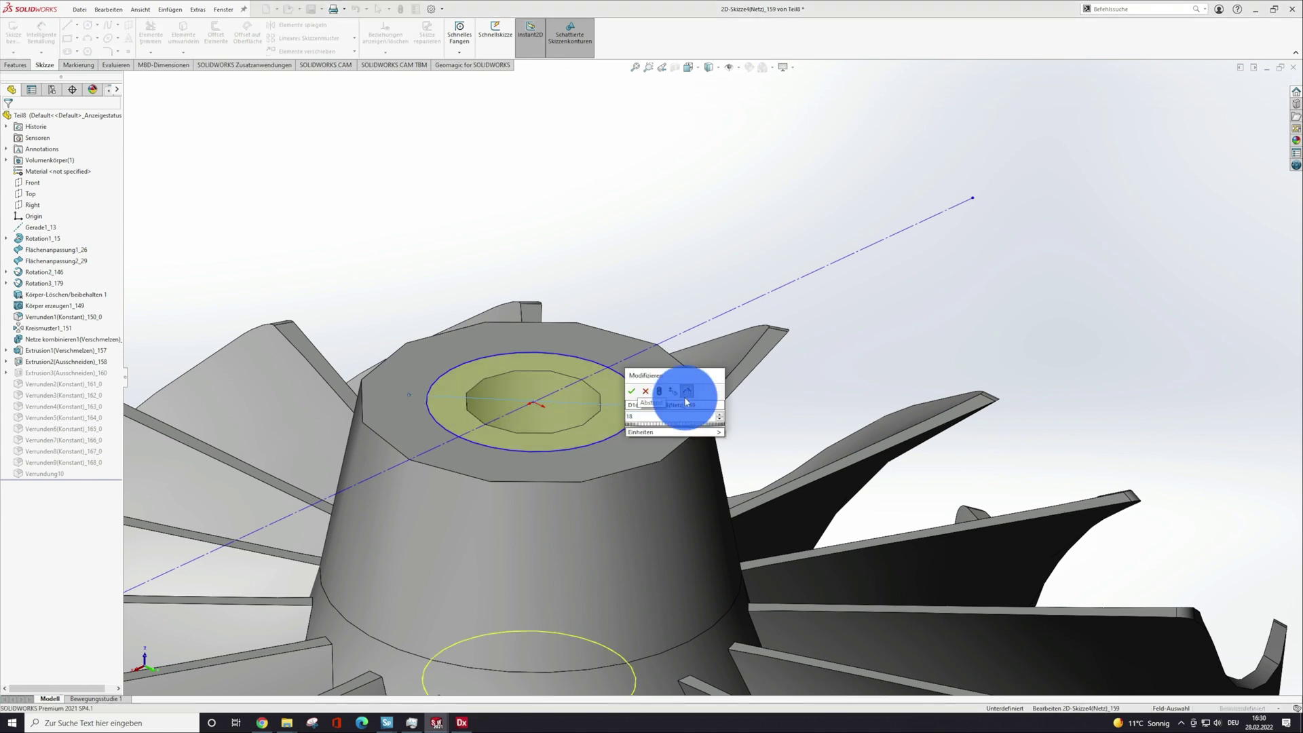
key("Return")
left_click(1263, 84)
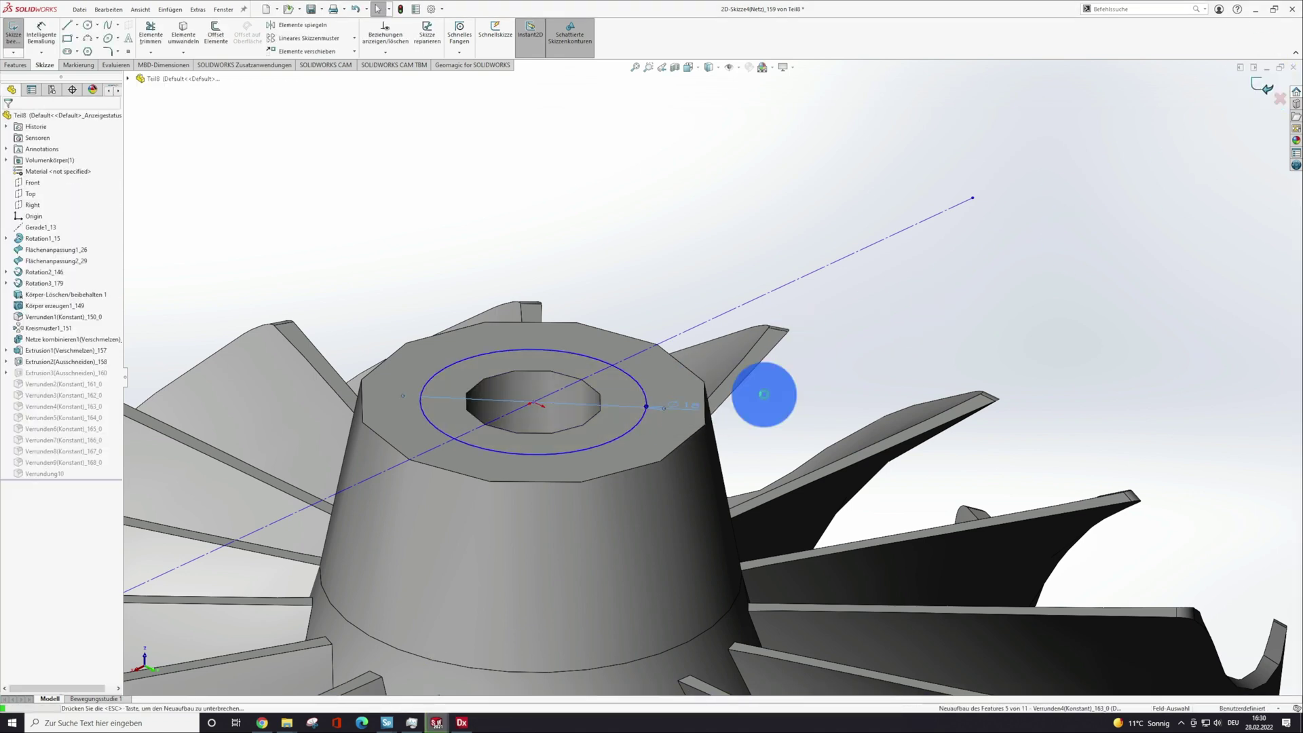
scroll(729, 380, "down", 2)
scroll(780, 420, "up", 6)
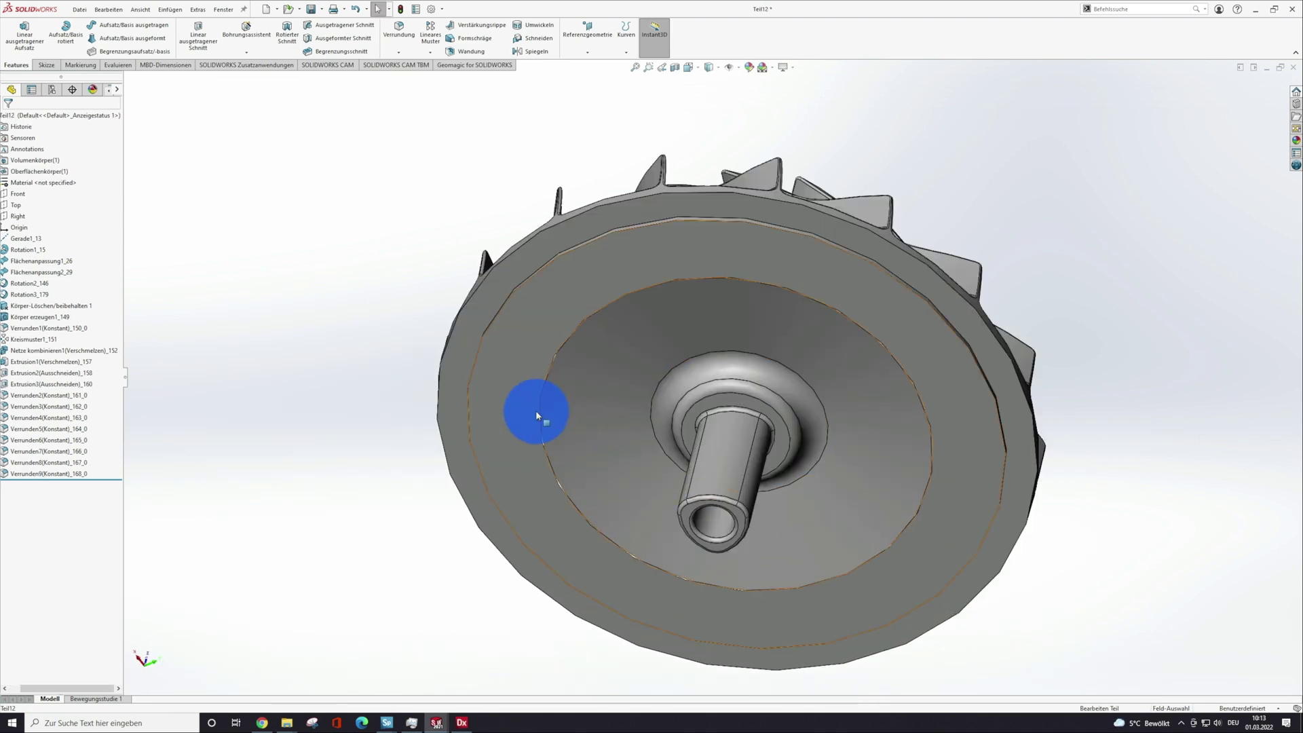
Apply a 10 mm radius fillet to the inner circular edge of the back disc.
left_click(477, 198)
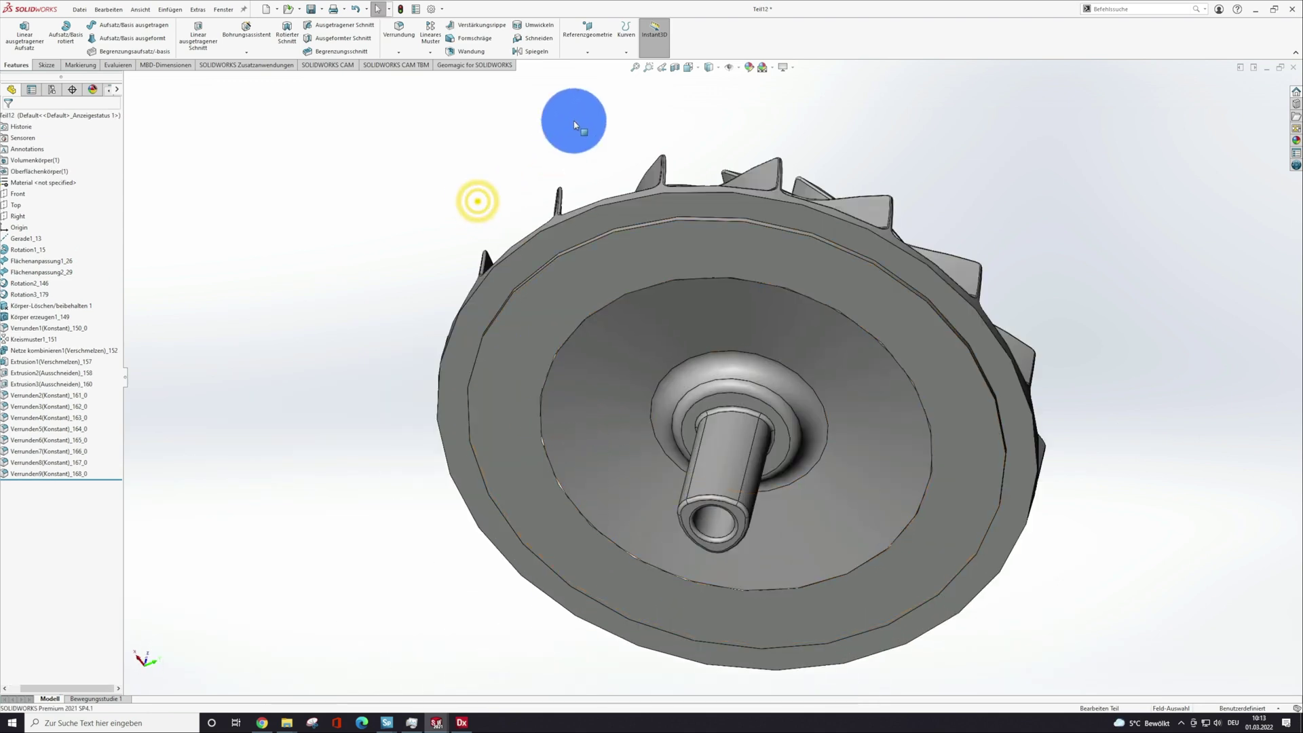
left_click(400, 34)
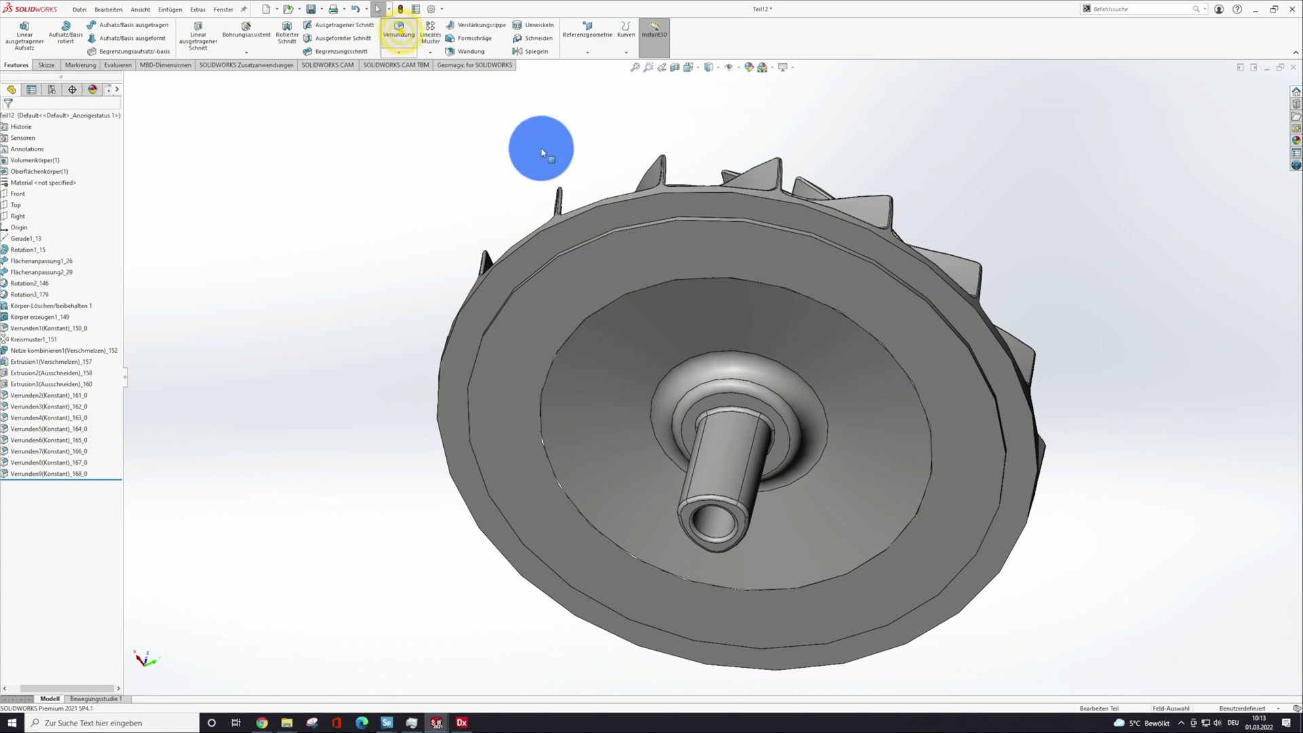
left_click(617, 298)
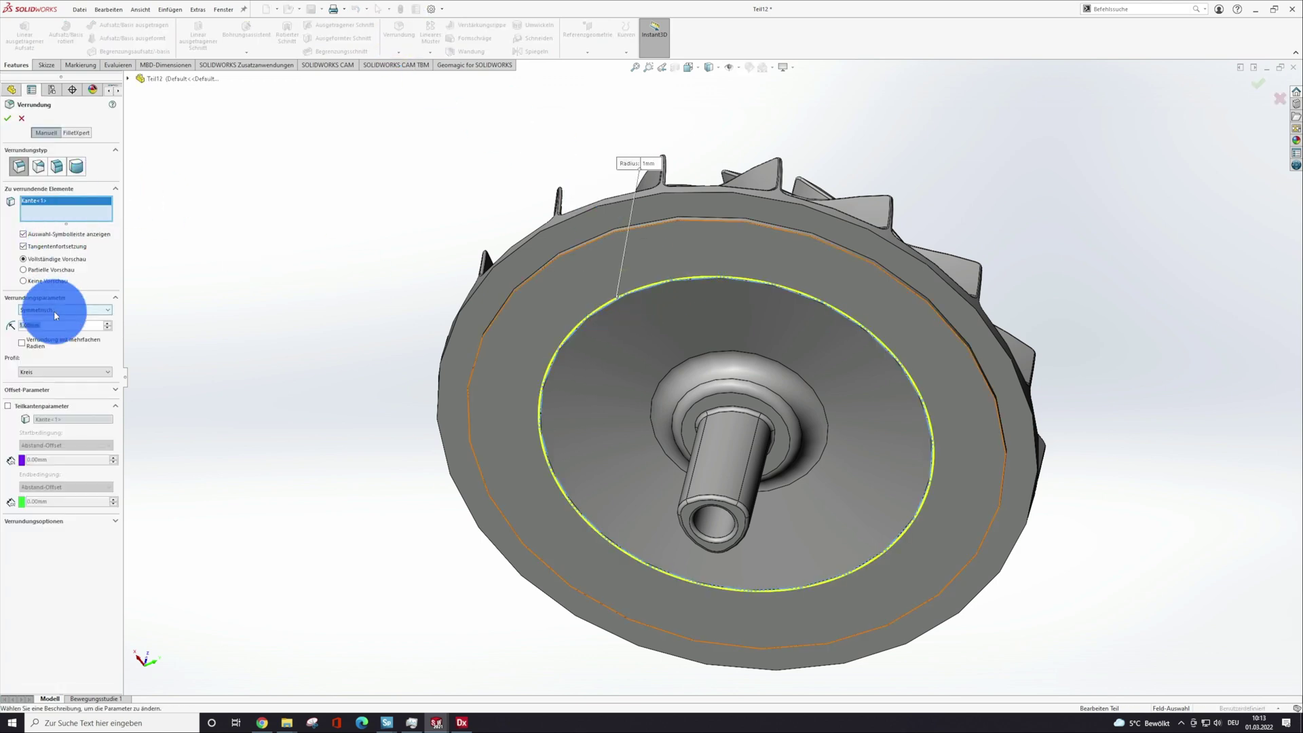
type("10")
key("Return")
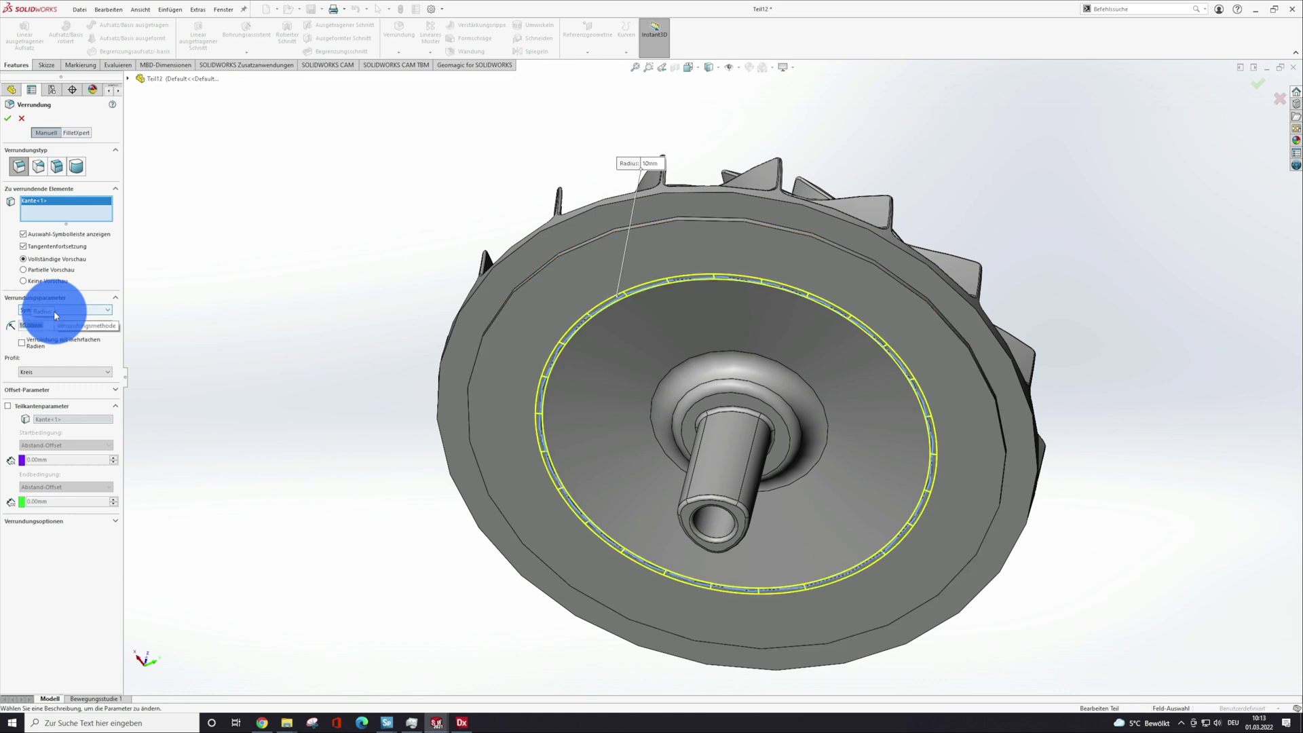